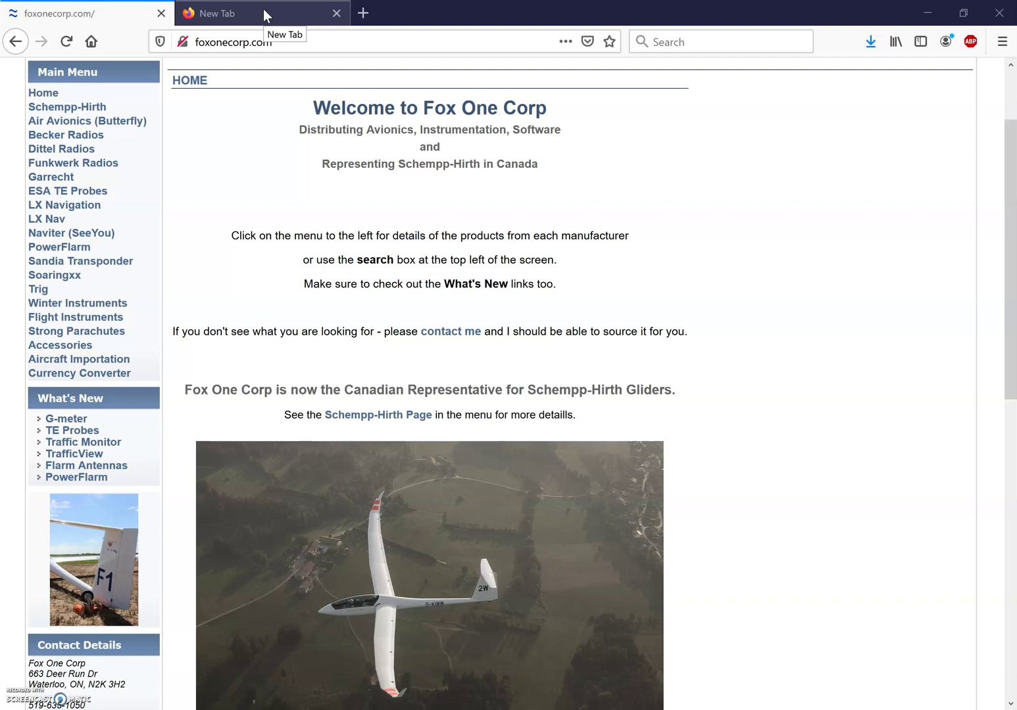
{"action": "left_click", "coordinate": [263, 8]}
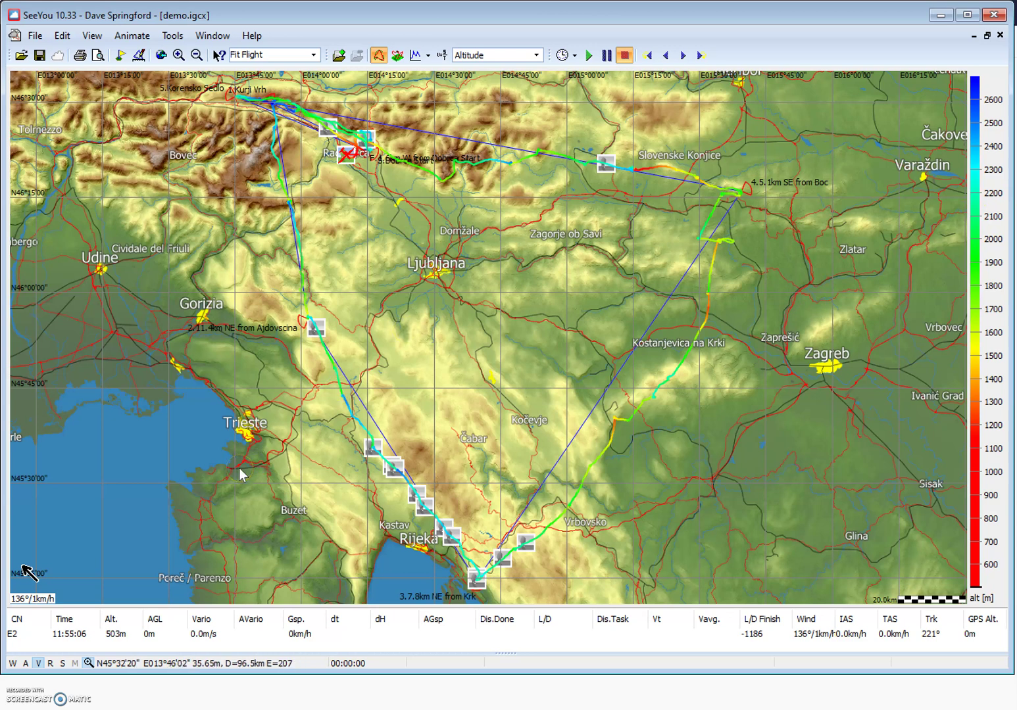
Set the map cursor to pan mode and shift the map view slightly
{"action": "left_click", "coordinate": [89, 663]}
{"action": "left_click", "coordinate": [89, 664]}
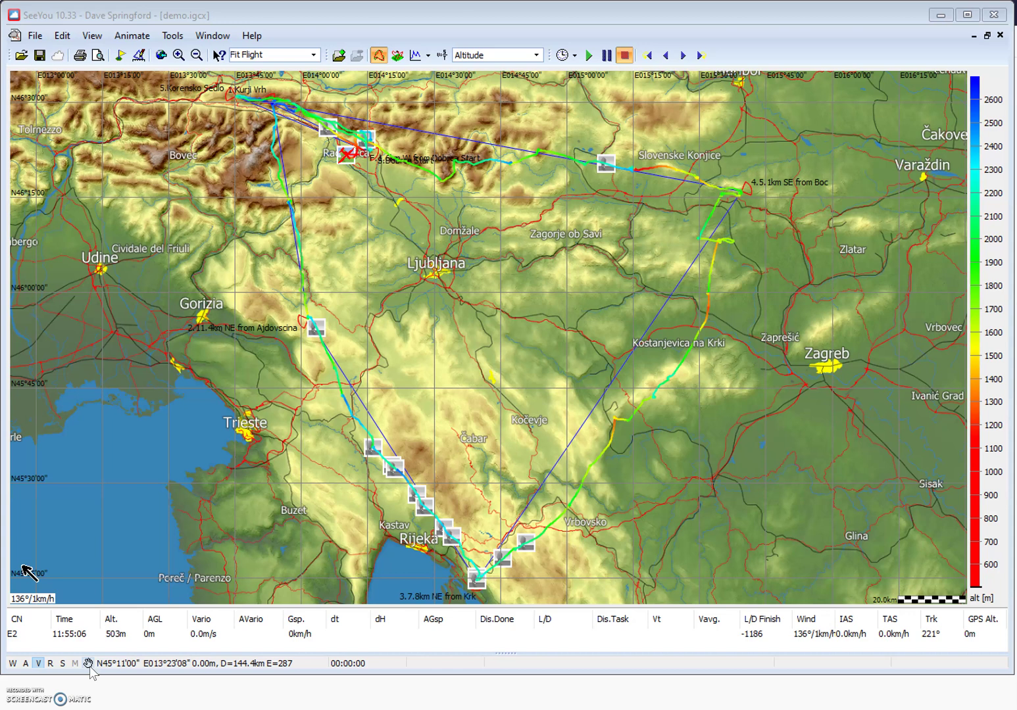
{"action": "left_click", "coordinate": [408, 320]}
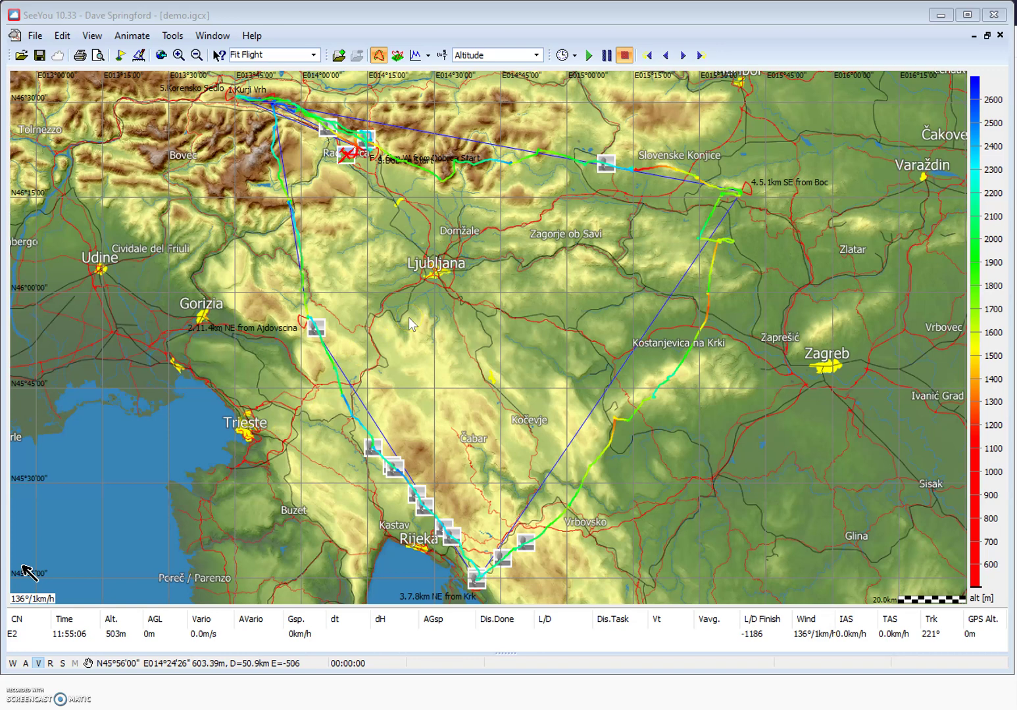
{"action": "left_click", "coordinate": [411, 319]}
{"action": "mouse_move", "coordinate": [413, 321]}
{"action": "left_mouse_down"}
{"action": "mouse_move", "coordinate": [474, 291]}
{"action": "mouse_move", "coordinate": [550, 322]}
{"action": "mouse_move", "coordinate": [425, 352]}
{"action": "mouse_move", "coordinate": [376, 383]}
{"action": "mouse_move", "coordinate": [349, 277]}
{"action": "mouse_move", "coordinate": [460, 208]}
{"action": "mouse_move", "coordinate": [411, 322]}
{"action": "left_mouse_up"}
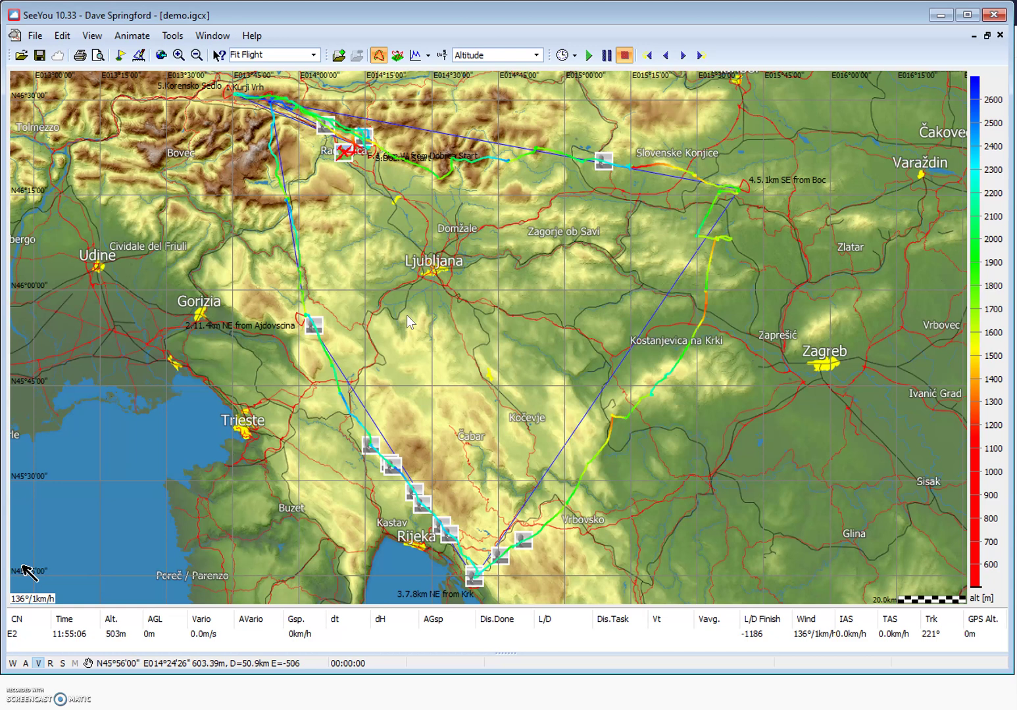
Set the map cursor to measuring mode and measure the distance and bearing from turnpoint 2 to turnpoint 4
{"action": "left_click", "coordinate": [90, 664]}
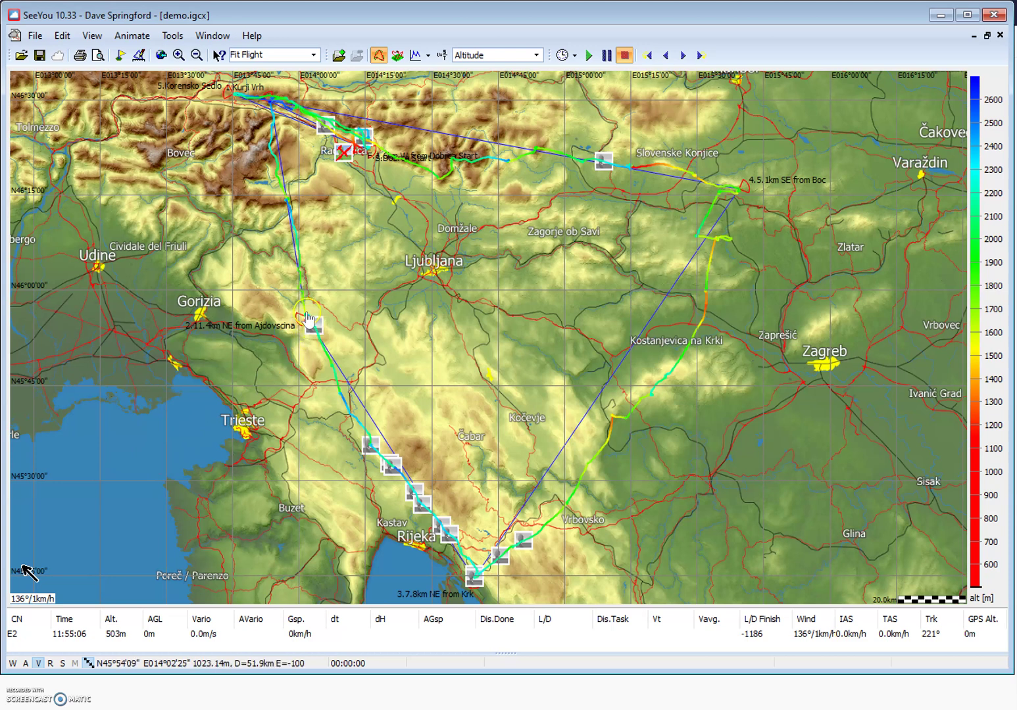
{"action": "mouse_move", "coordinate": [309, 321]}
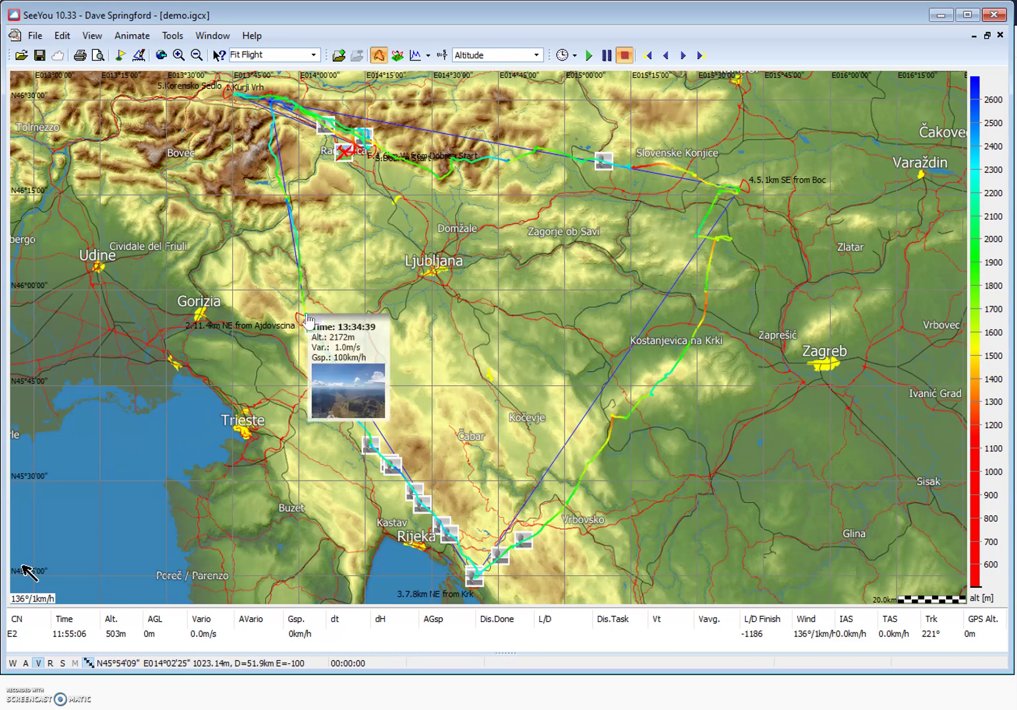
{"action": "left_click_drag", "start_coordinate": [307, 315], "coordinate": [739, 192]}
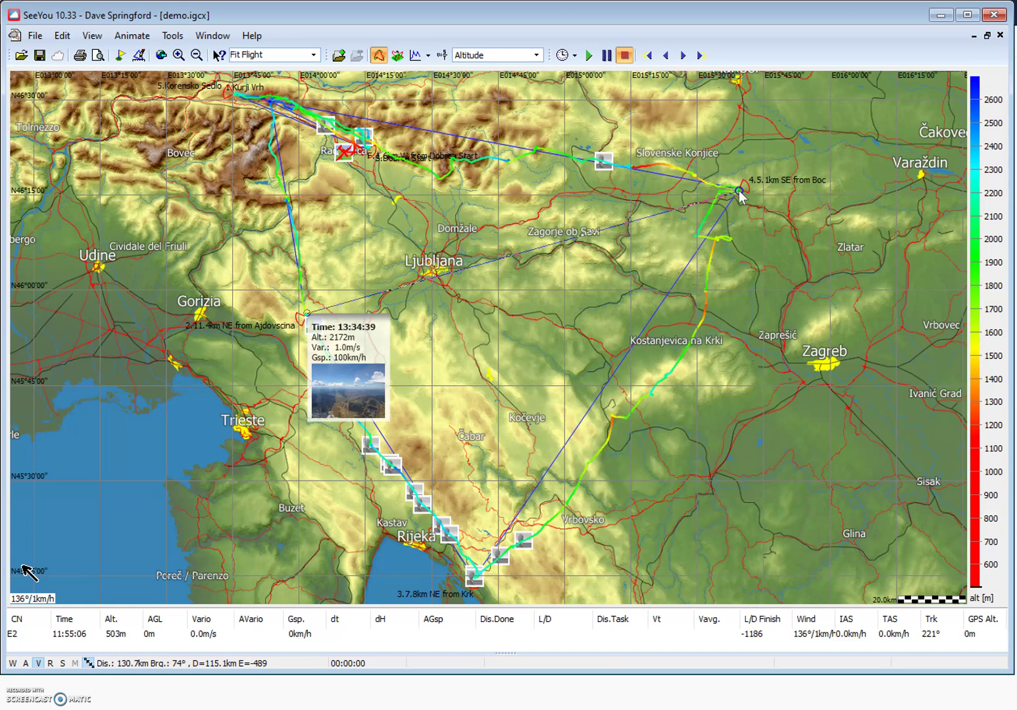
{"action": "left_click", "coordinate": [109, 589]}
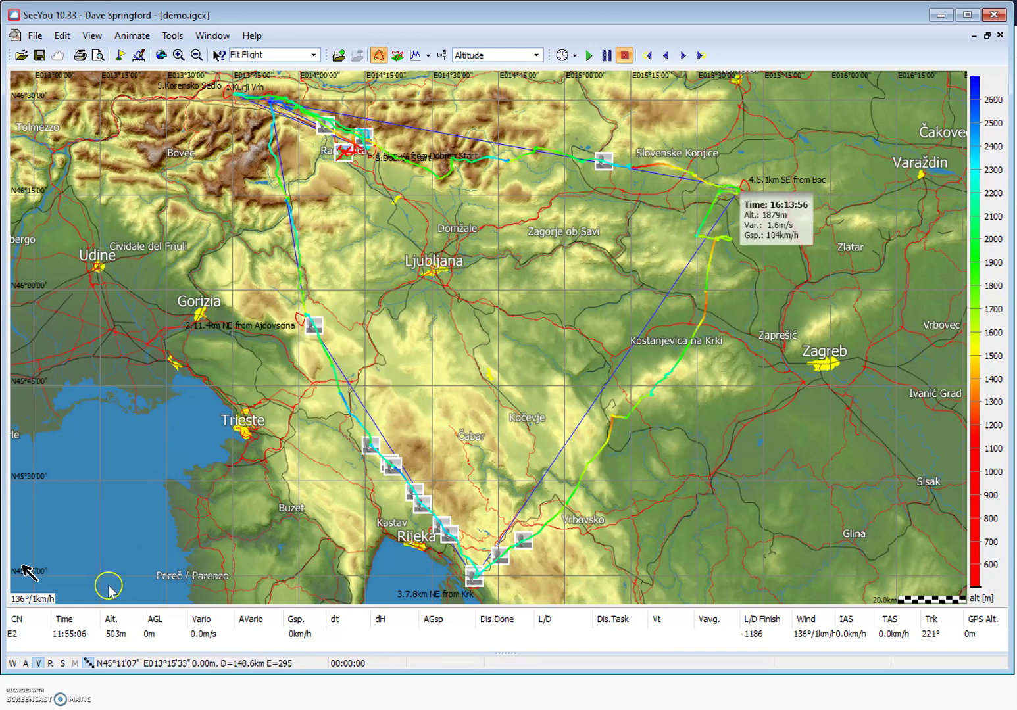
Set the map cursor to zoom mode and enlarge the turnpoint 2 sector down to the individual thermal circles at its corner
{"action": "left_click", "coordinate": [88, 665]}
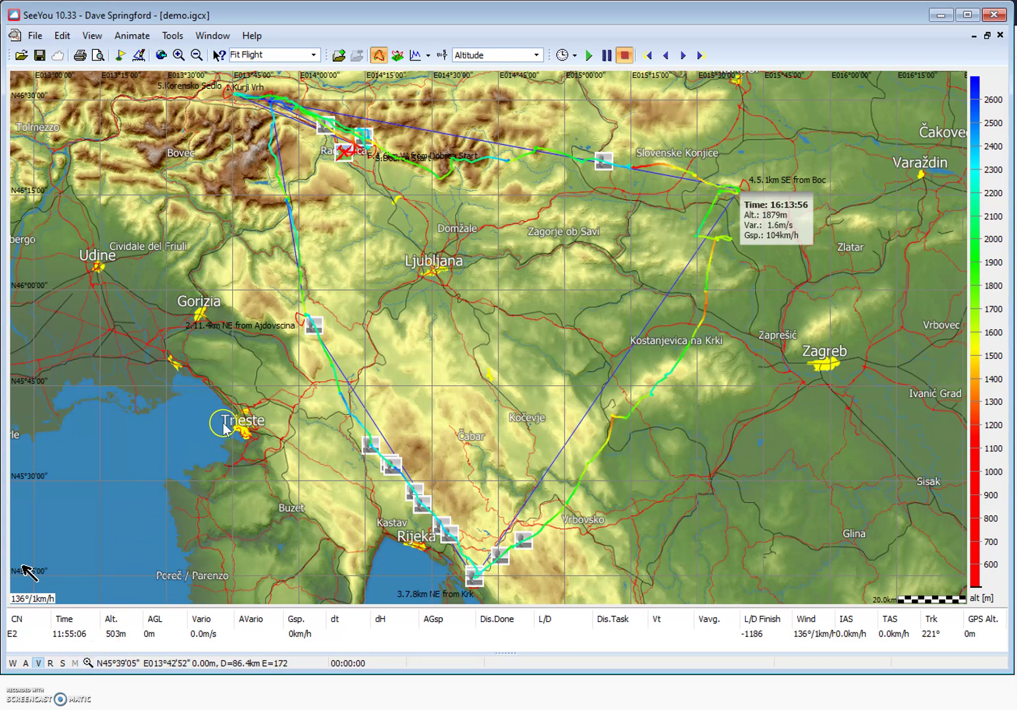
{"action": "left_click", "coordinate": [281, 301]}
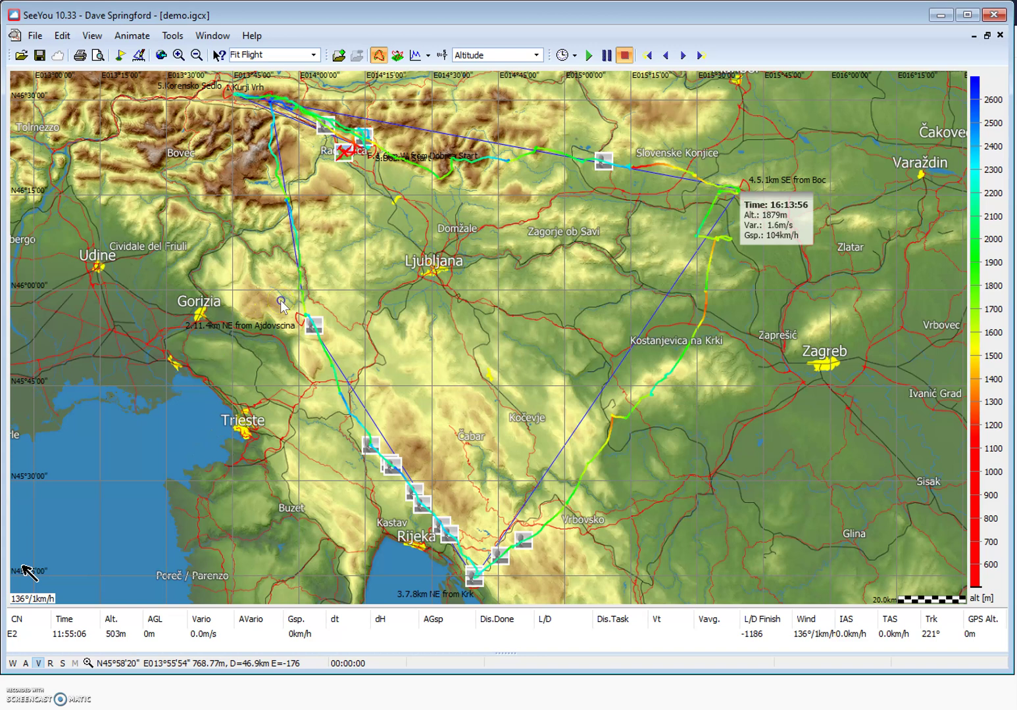
{"action": "left_click_drag", "start_coordinate": [281, 301], "coordinate": [348, 357]}
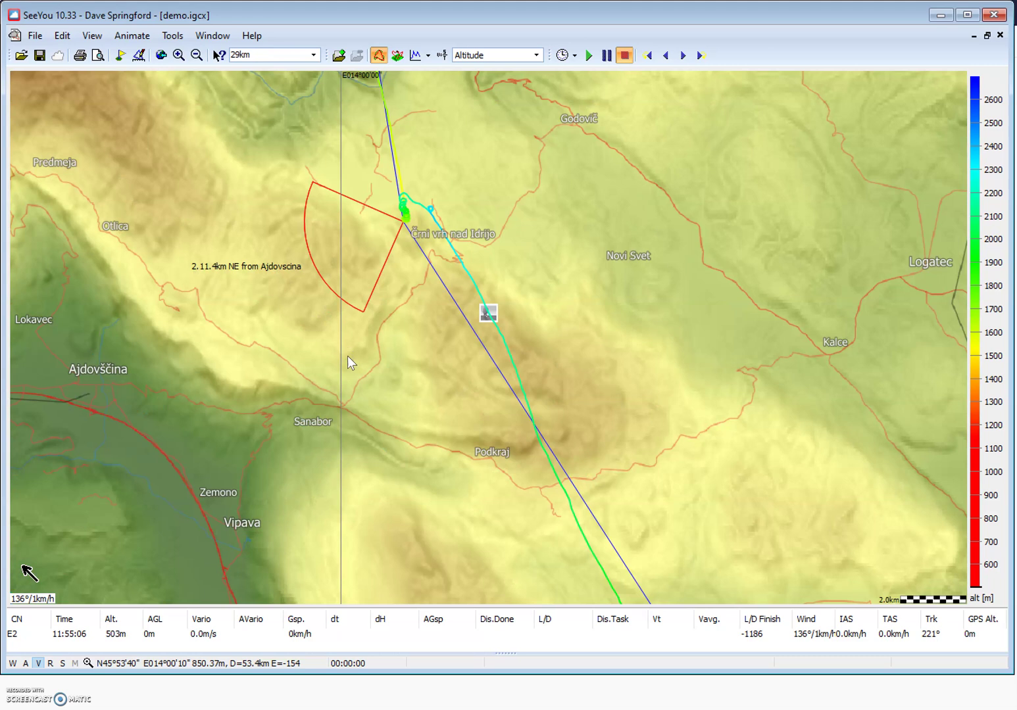
{"action": "left_click", "coordinate": [364, 169]}
{"action": "left_click", "coordinate": [371, 192]}
{"action": "scroll", "coordinate": [440, 245], "scroll_direction": "up", "scroll_amount": 5}
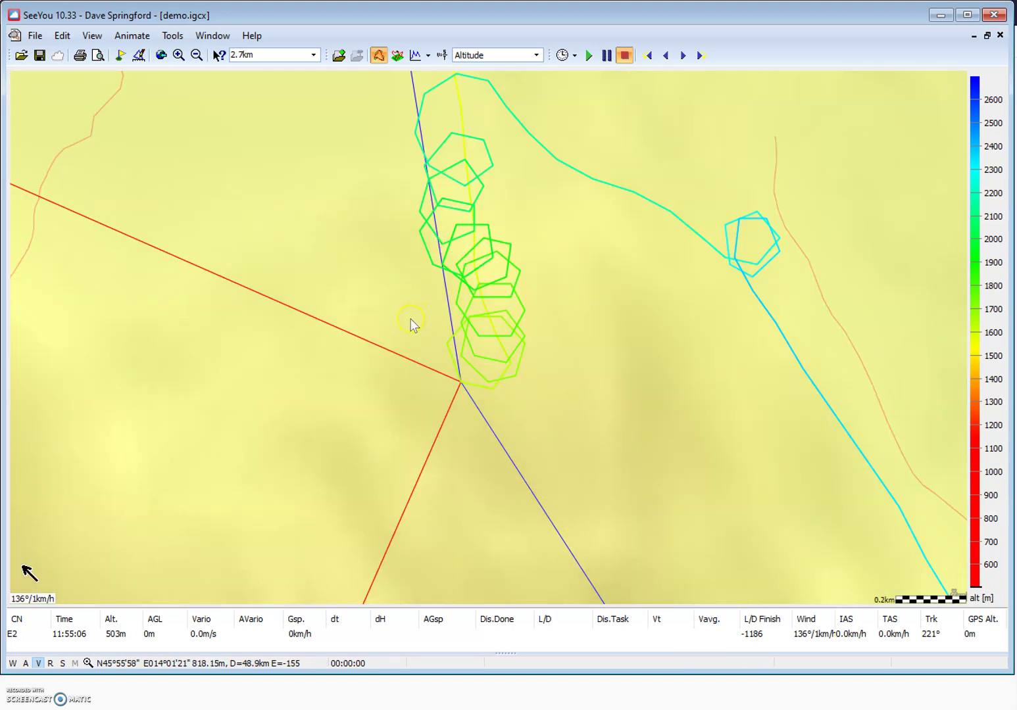
{"action": "left_click_drag", "start_coordinate": [409, 318], "coordinate": [527, 427]}
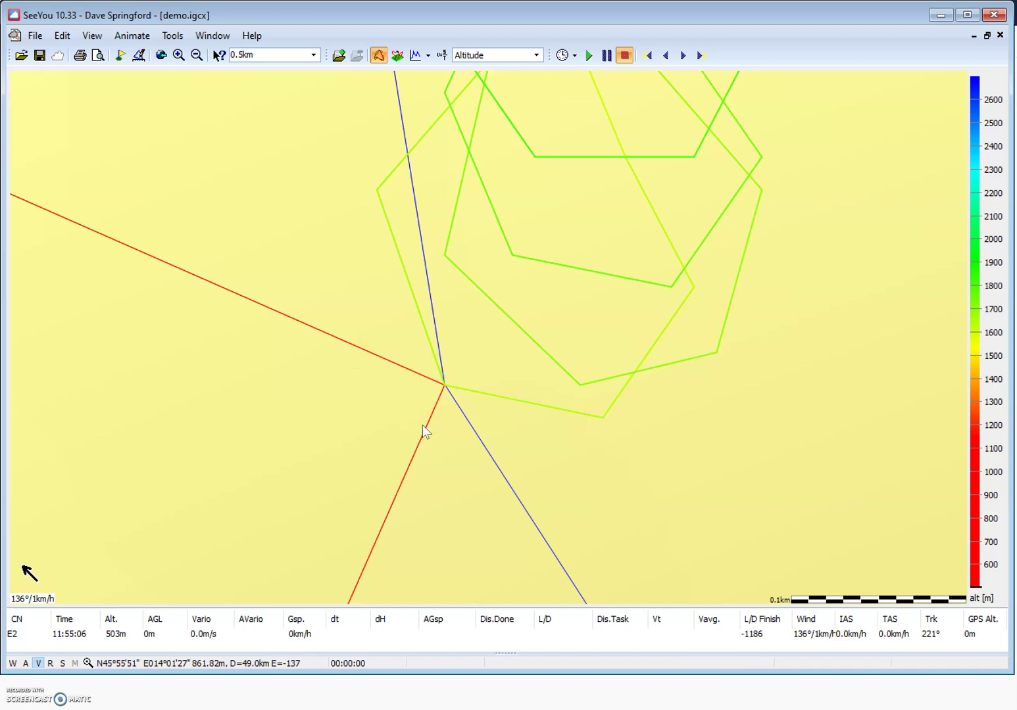
Zoom the map out from the turnpoint 2 sector to a regional overview of the flight
{"action": "left_click", "coordinate": [444, 393]}
{"action": "scroll", "coordinate": [387, 411], "scroll_direction": "down", "scroll_amount": 4}
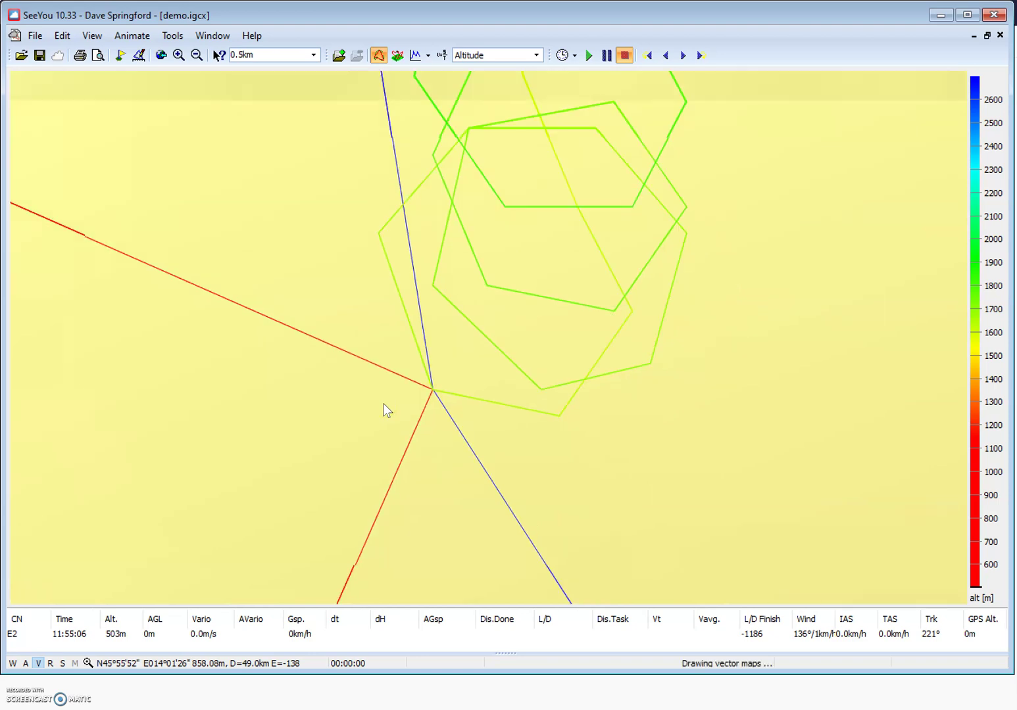
{"action": "scroll", "coordinate": [387, 410], "scroll_direction": "down", "scroll_amount": 3}
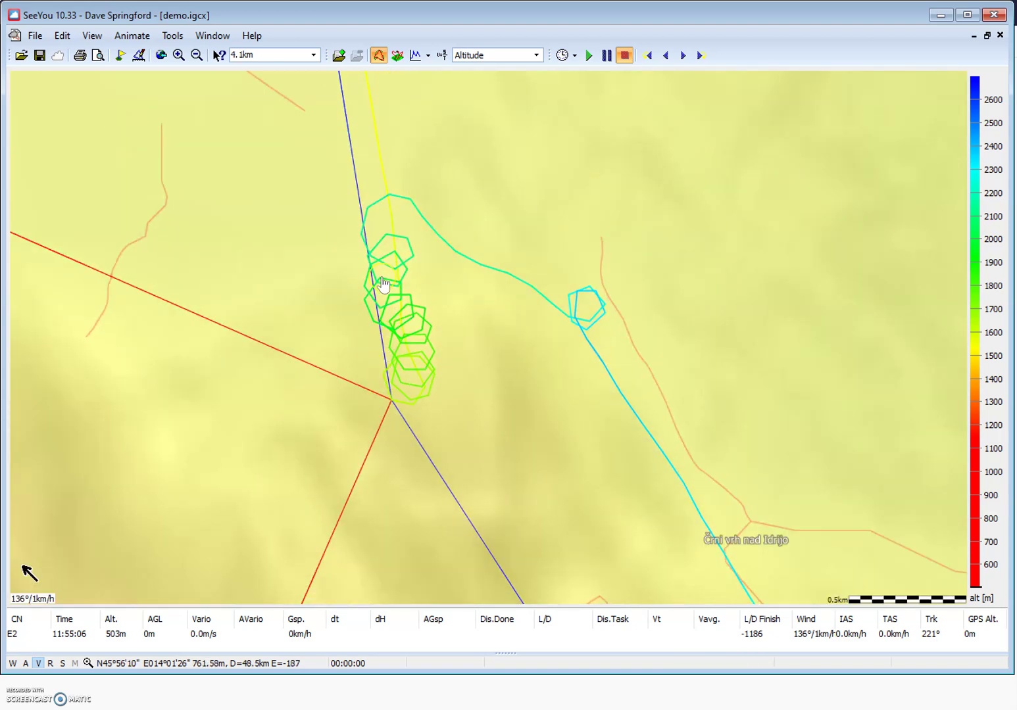
{"action": "scroll", "coordinate": [490, 403], "scroll_direction": "down", "scroll_amount": 2}
{"action": "scroll", "coordinate": [490, 403], "scroll_direction": "down", "scroll_amount": 3}
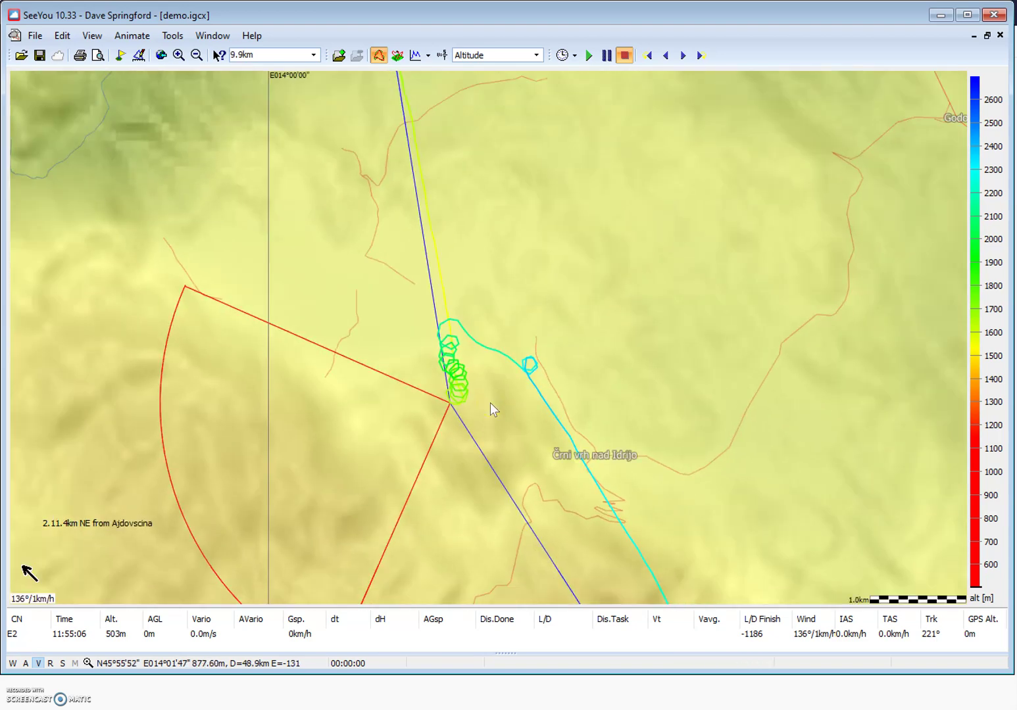
{"action": "scroll", "coordinate": [492, 407], "scroll_direction": "down", "scroll_amount": 3}
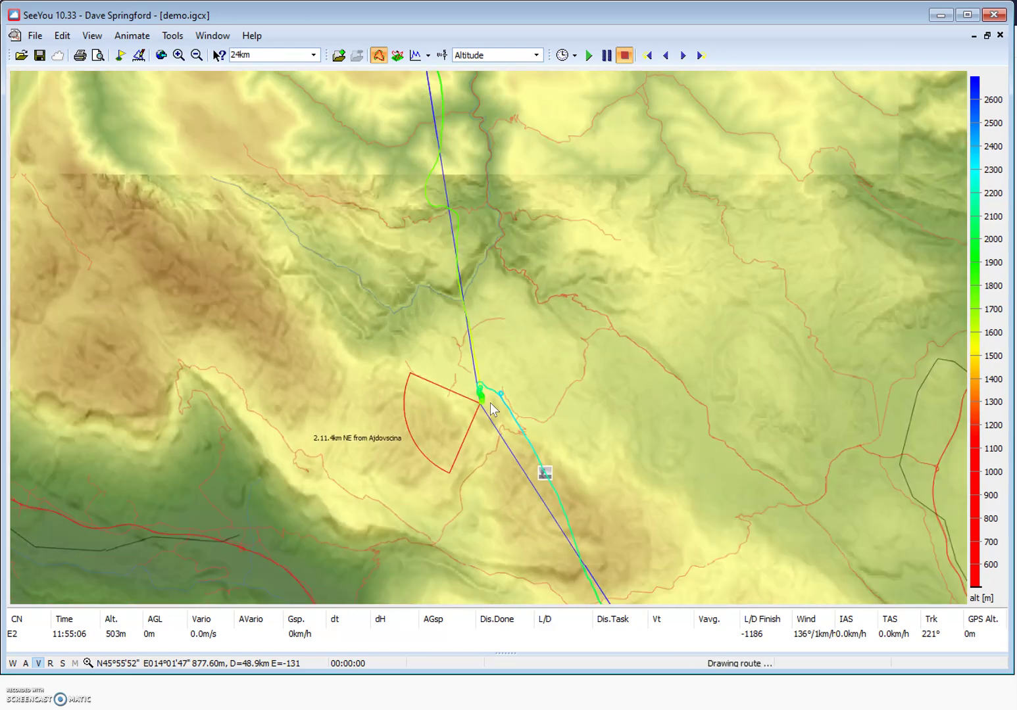
{"action": "scroll", "coordinate": [491, 407], "scroll_direction": "down", "scroll_amount": 1}
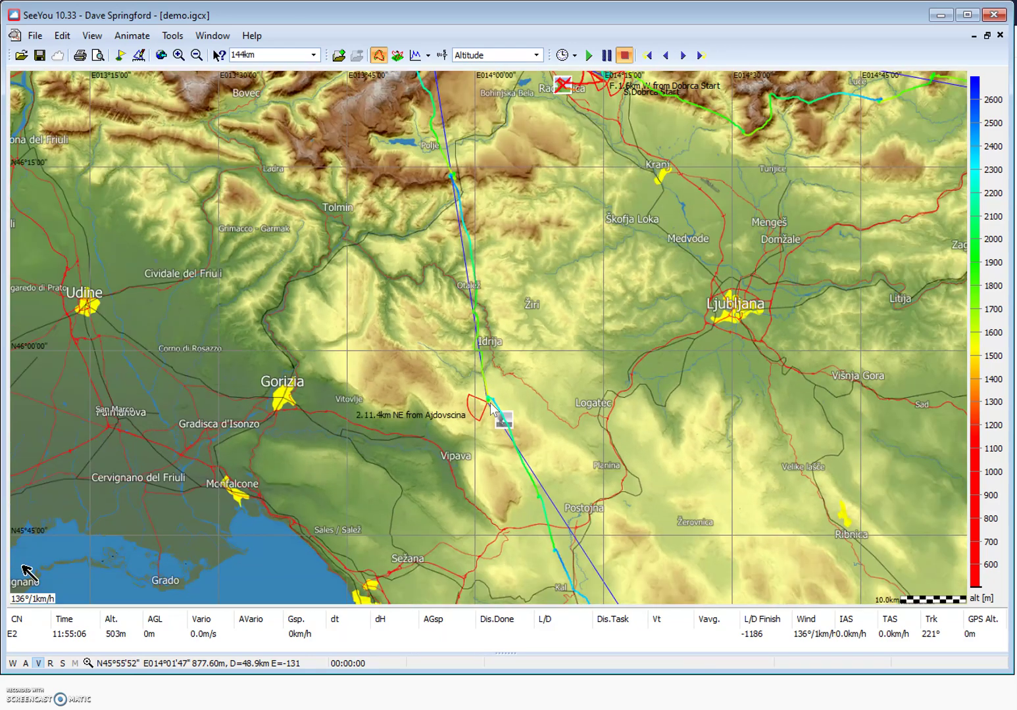
{"action": "scroll", "coordinate": [491, 407], "scroll_direction": "down", "scroll_amount": 1}
Zoom in on the area west of Ljubljana and reset the map zoom to Fit Flight
{"action": "left_click", "coordinate": [518, 398]}
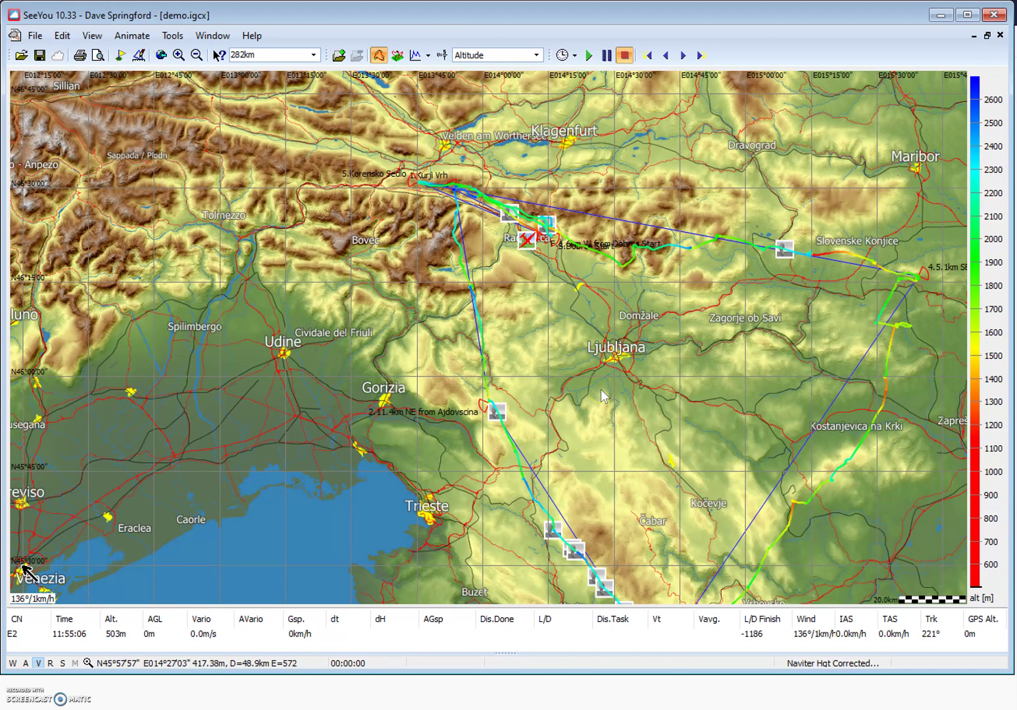
{"action": "scroll", "coordinate": [571, 344], "scroll_direction": "up", "scroll_amount": 1}
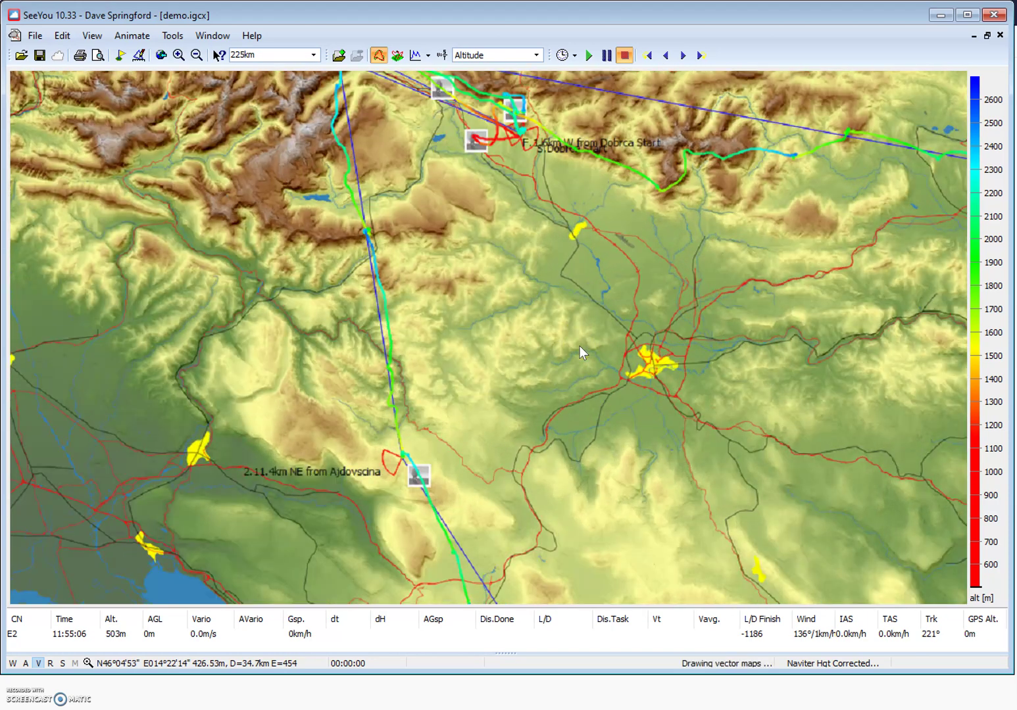
{"action": "scroll", "coordinate": [579, 348], "scroll_direction": "up", "scroll_amount": 1}
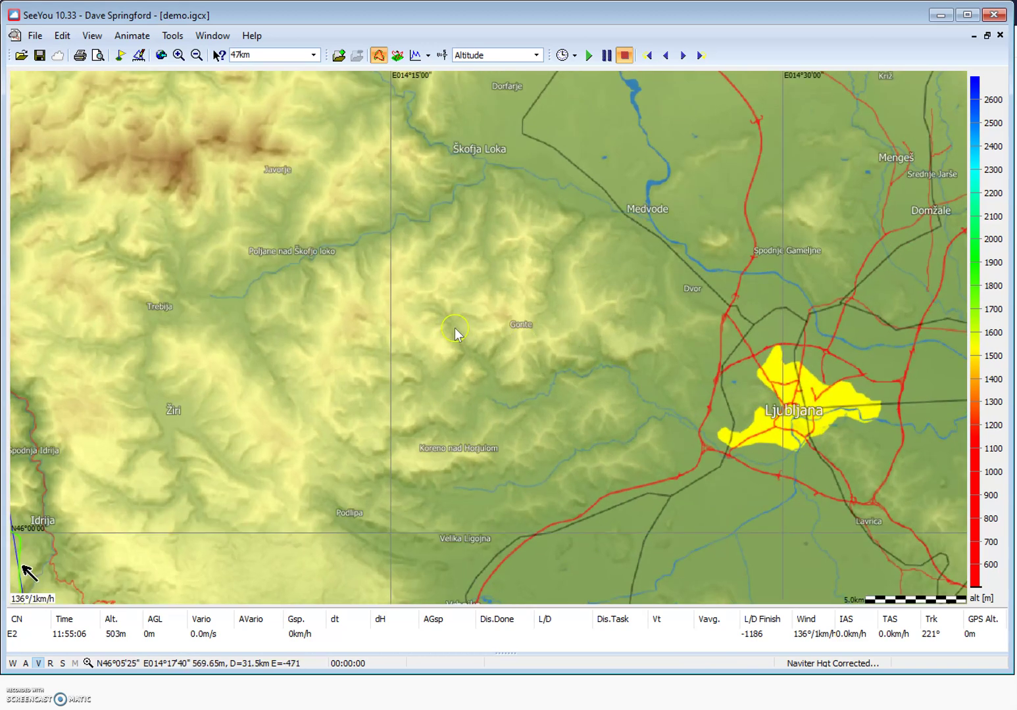
{"action": "left_click", "coordinate": [315, 56]}
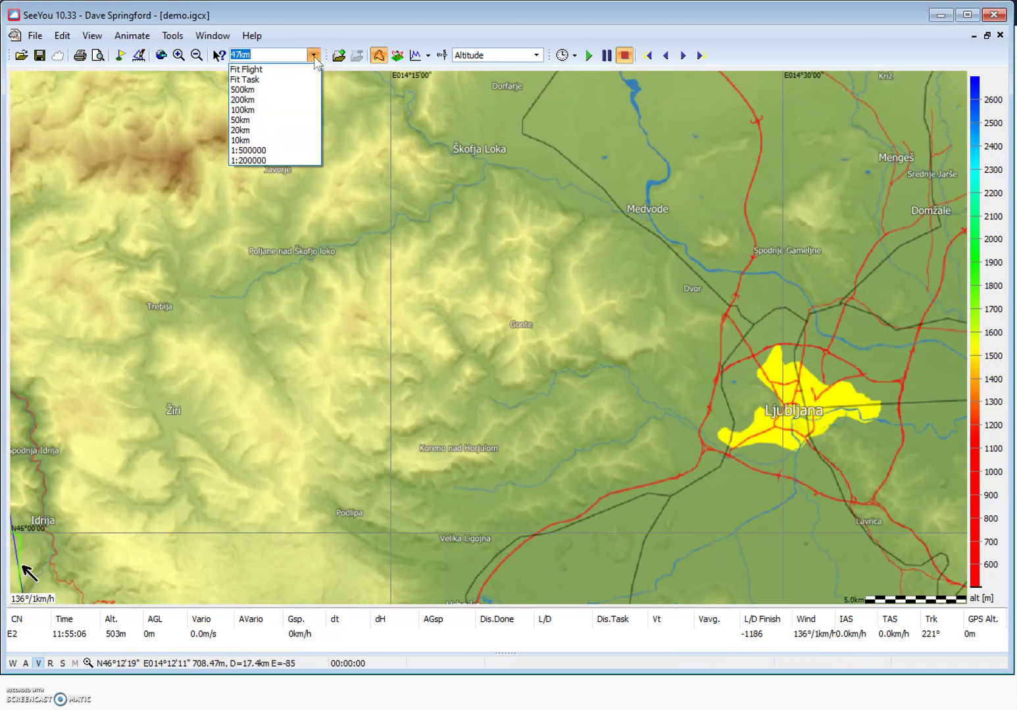
{"action": "left_click", "coordinate": [275, 70]}
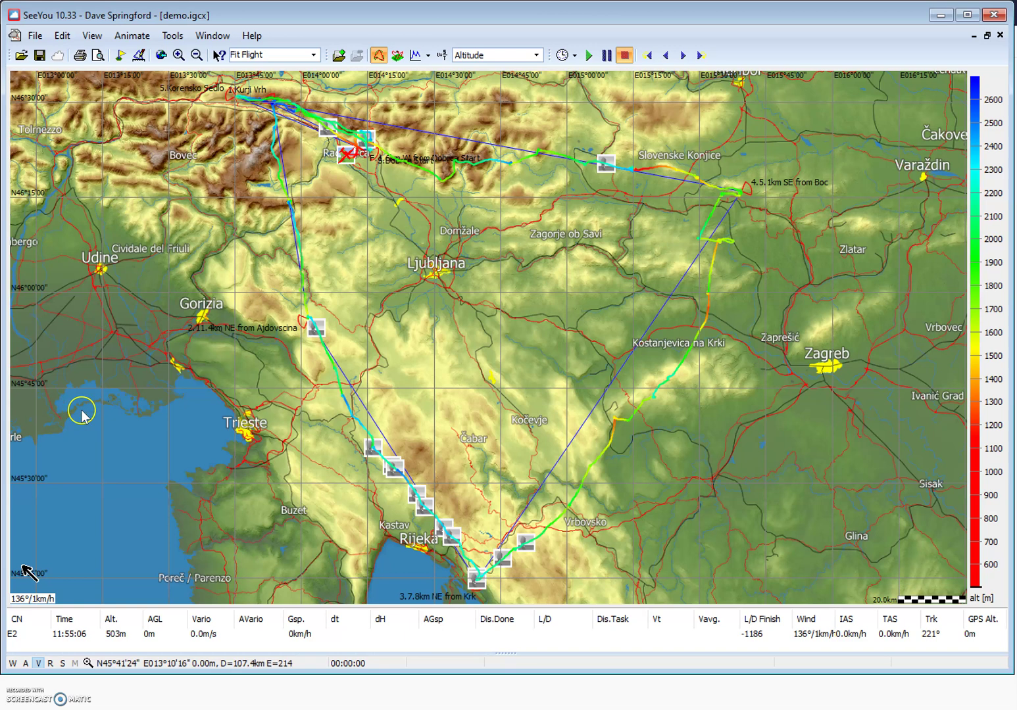
Show the waypoints and the airspace on the map
{"action": "left_click", "coordinate": [14, 665]}
{"action": "left_click", "coordinate": [41, 666]}
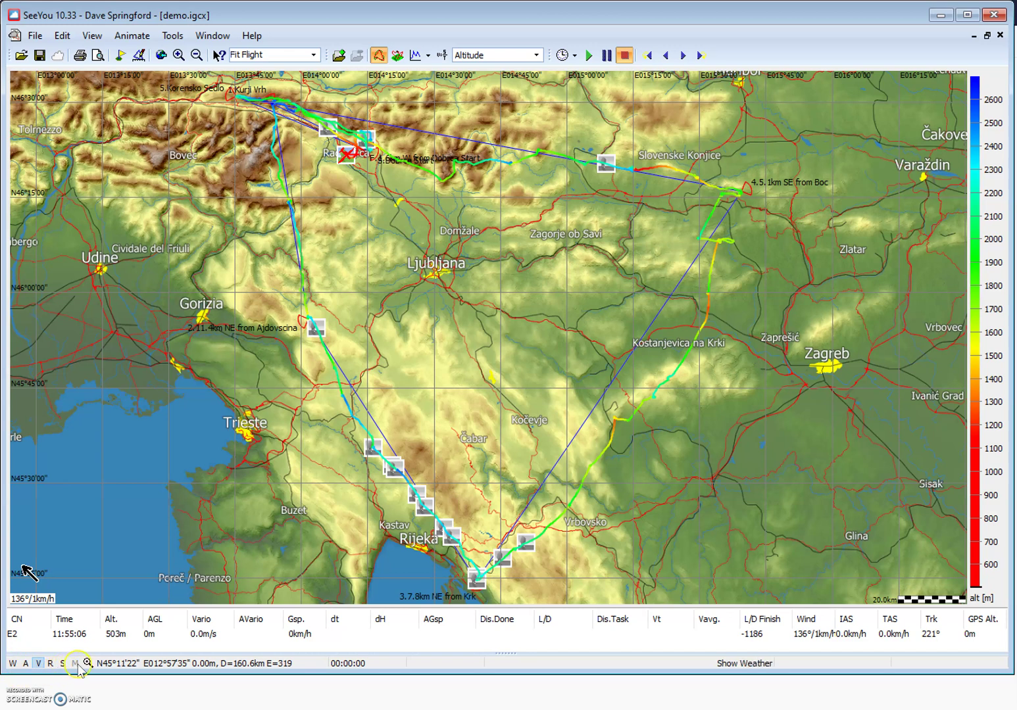
{"action": "left_click", "coordinate": [97, 549]}
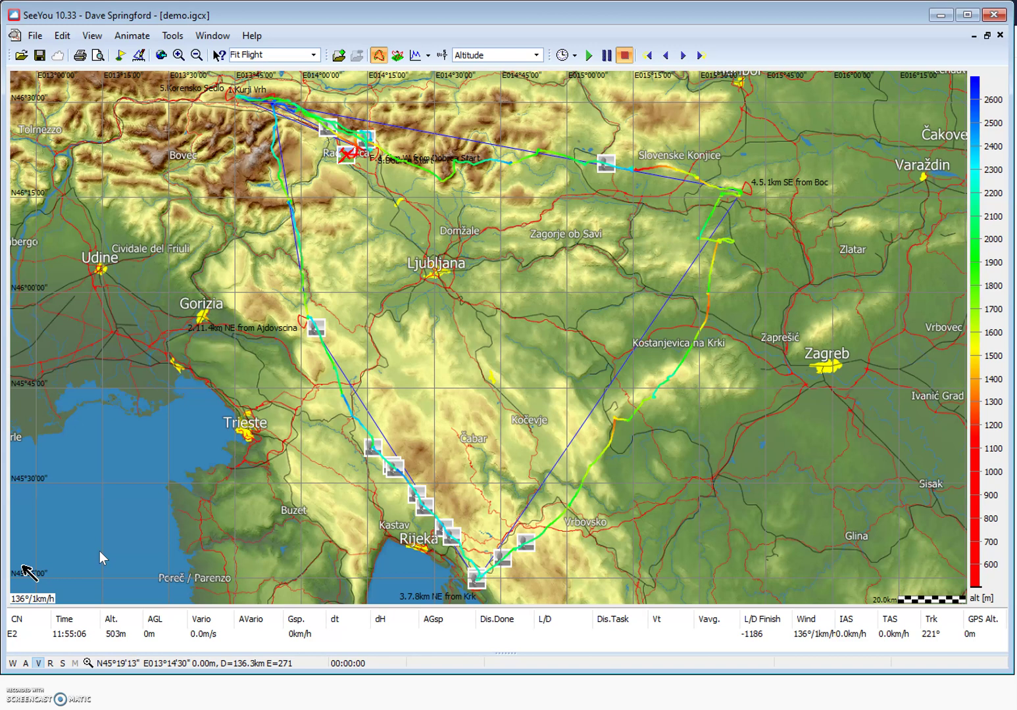
{"action": "left_click", "coordinate": [12, 665]}
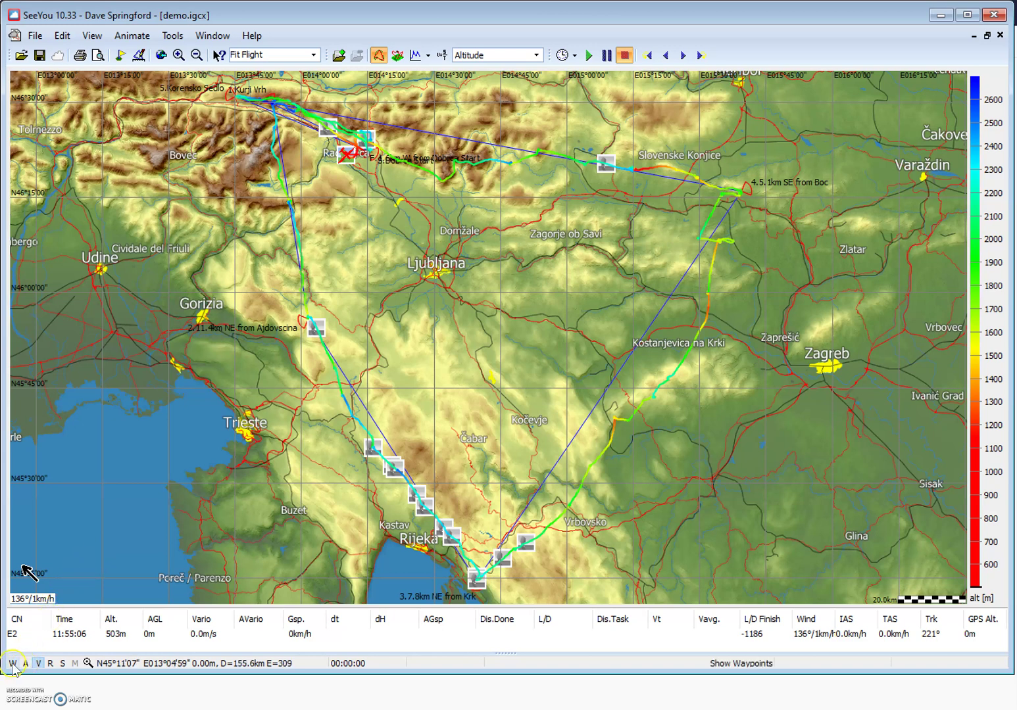
{"action": "left_click", "coordinate": [13, 665]}
{"action": "left_click", "coordinate": [72, 543]}
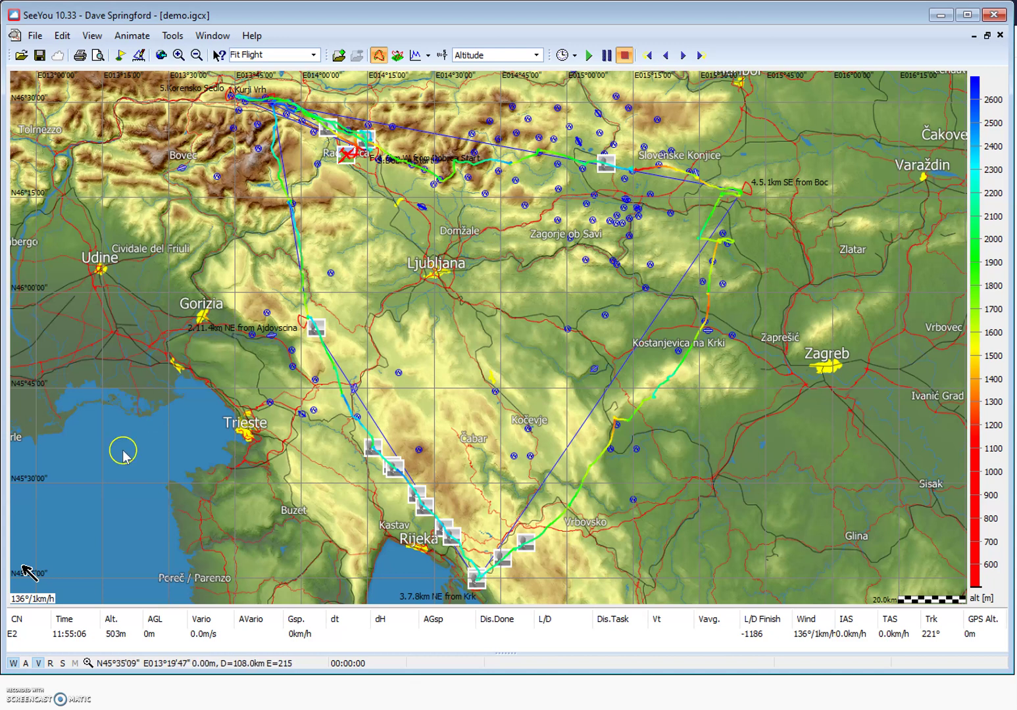
{"action": "left_click", "coordinate": [26, 663]}
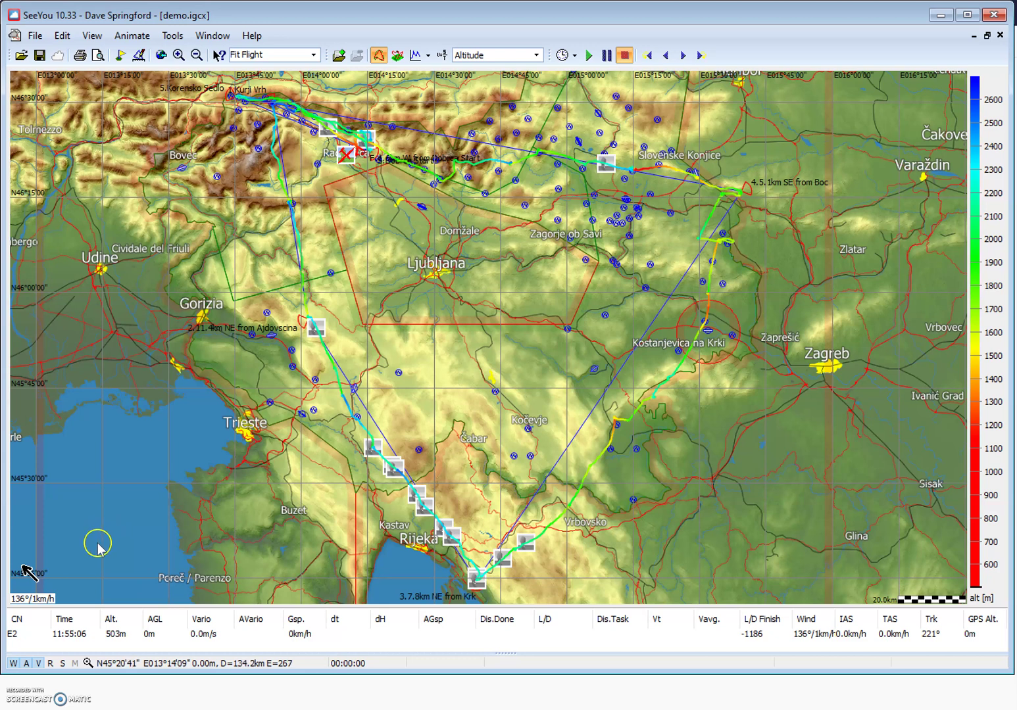
Hide the vector maps and show them again
{"action": "left_click", "coordinate": [40, 664]}
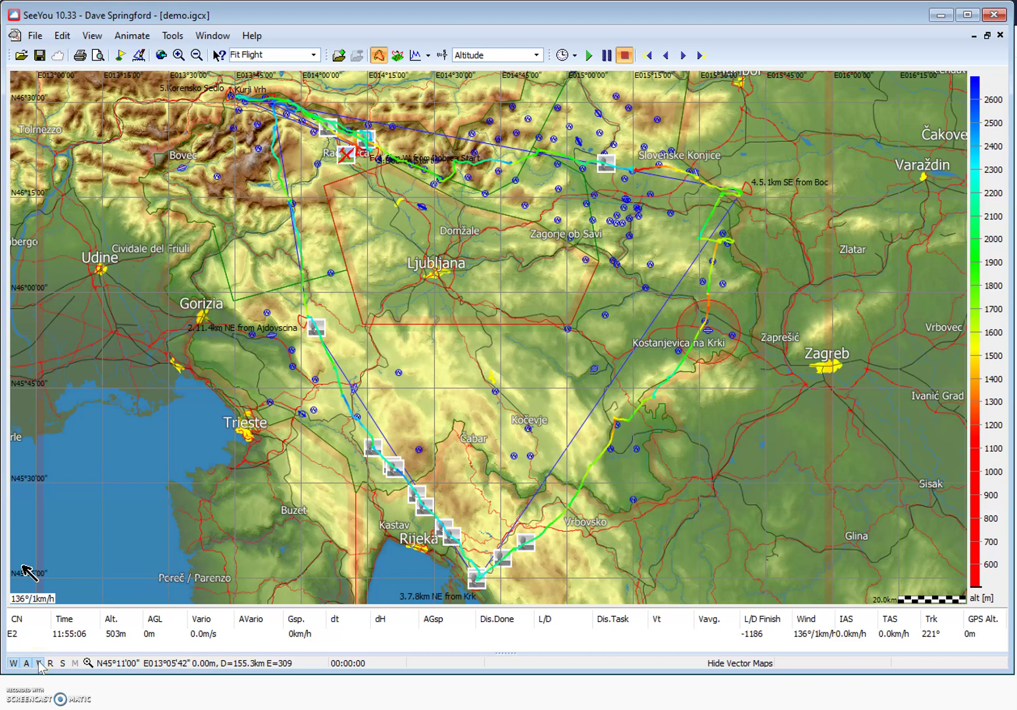
{"action": "left_click", "coordinate": [39, 664]}
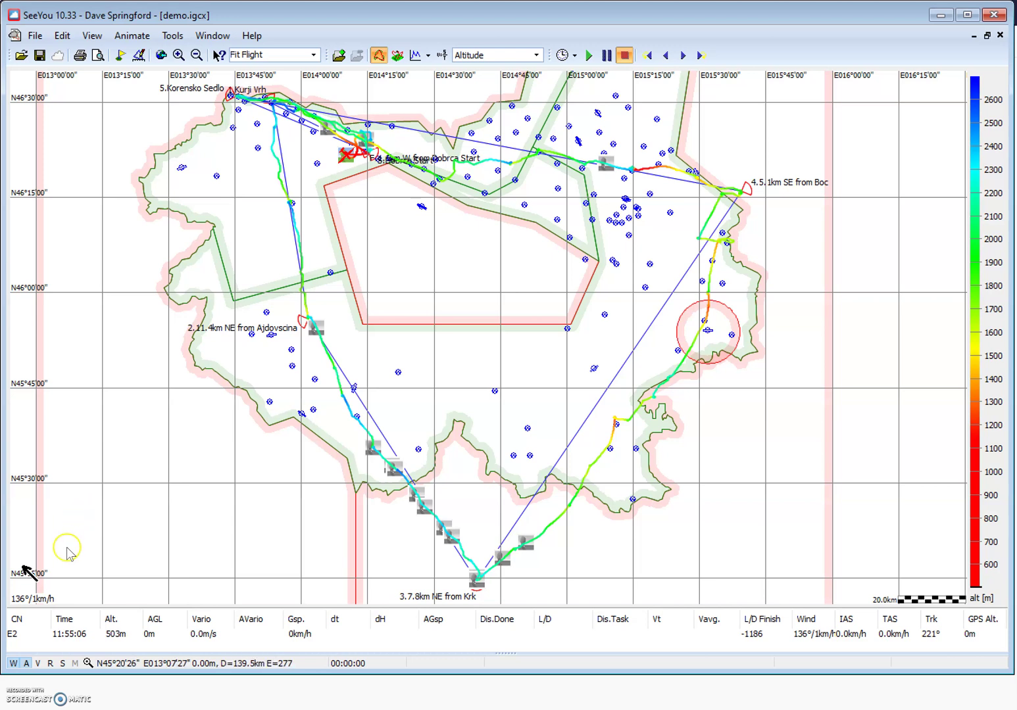
{"action": "left_click", "coordinate": [39, 664]}
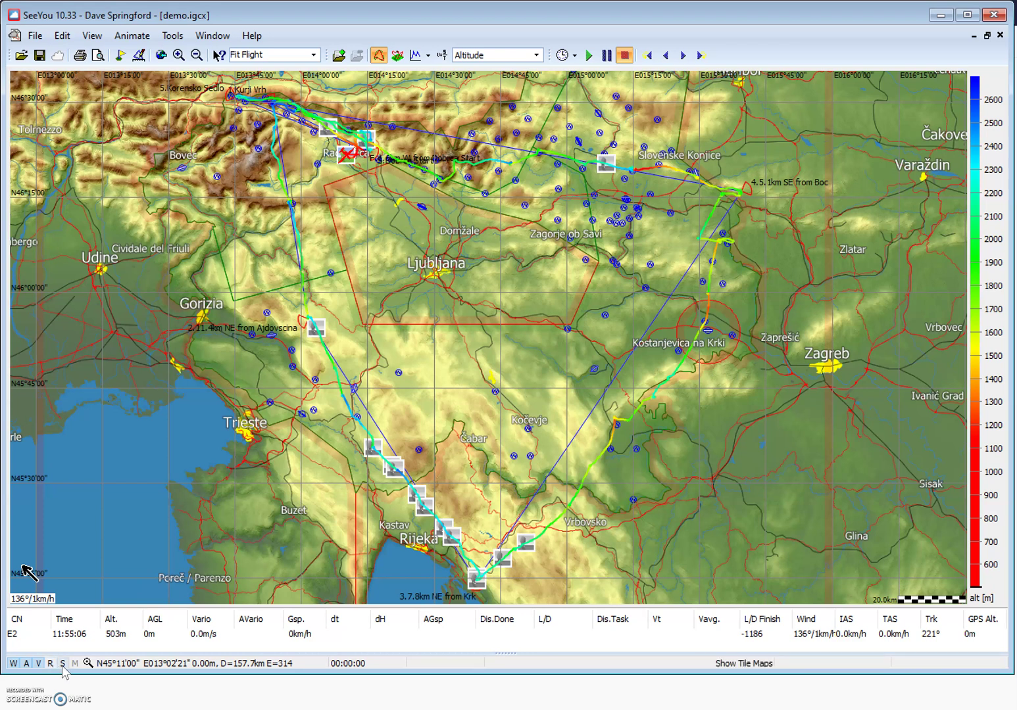
Examine the turnpoint 2 sector up close on the satellite tile maps and hide the tile maps again
{"action": "left_click", "coordinate": [63, 664]}
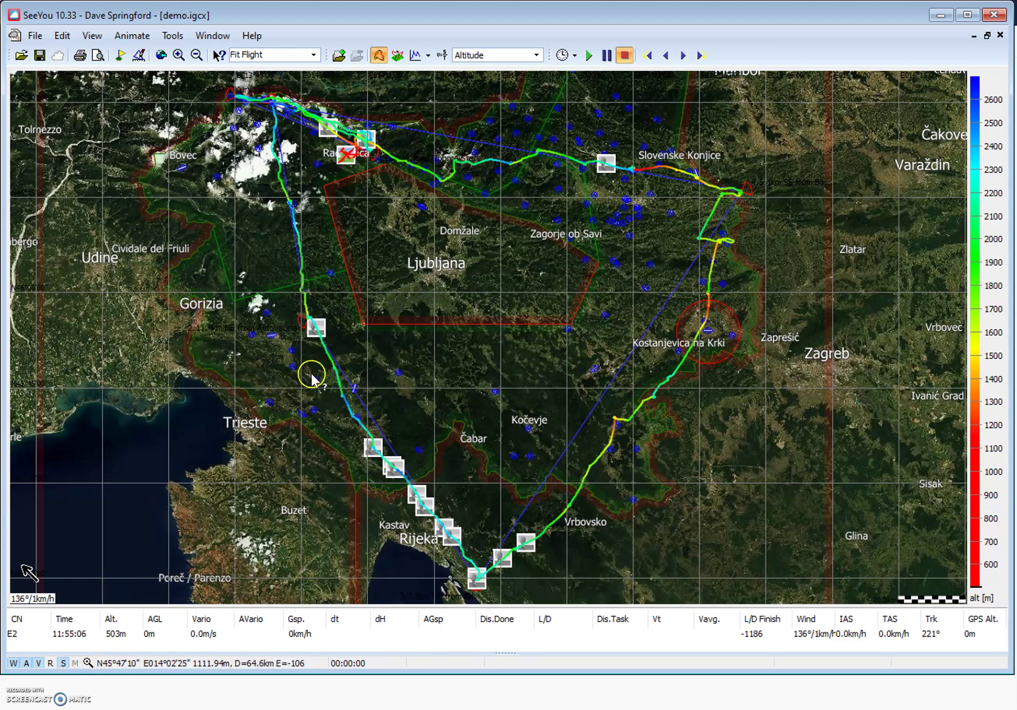
{"action": "left_click_drag", "start_coordinate": [281, 302], "coordinate": [350, 360]}
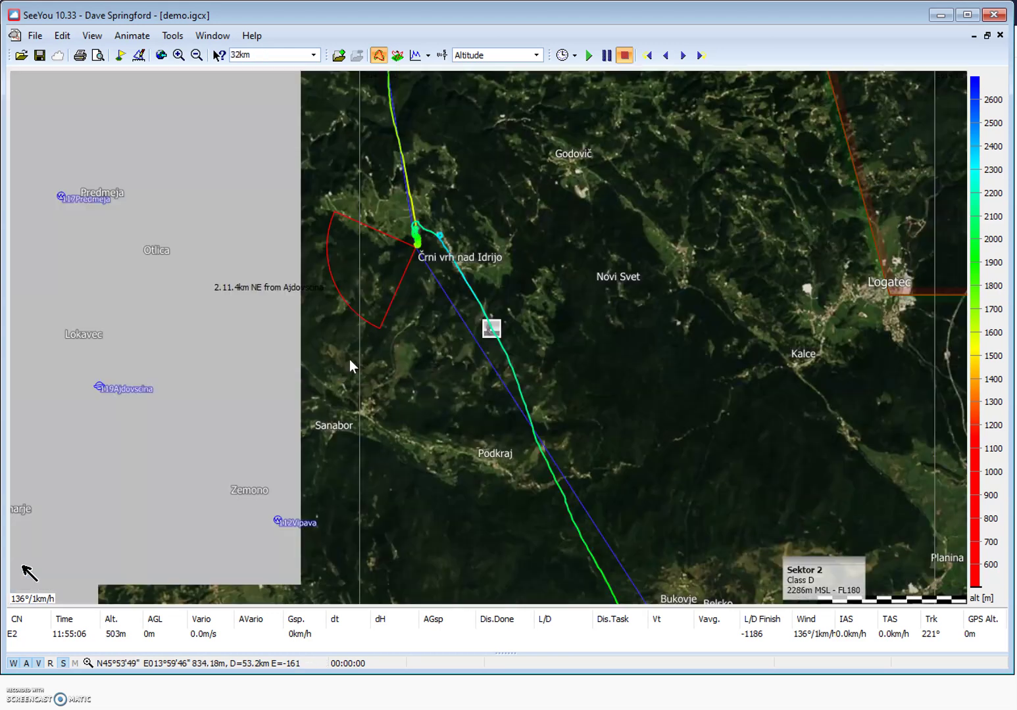
{"action": "mouse_move", "coordinate": [270, 208]}
{"action": "left_mouse_down"}
{"action": "mouse_move", "coordinate": [302, 186]}
{"action": "mouse_move", "coordinate": [345, 177]}
{"action": "mouse_move", "coordinate": [387, 232]}
{"action": "left_mouse_up"}
{"action": "scroll", "coordinate": [470, 311], "scroll_direction": "up", "scroll_amount": 2}
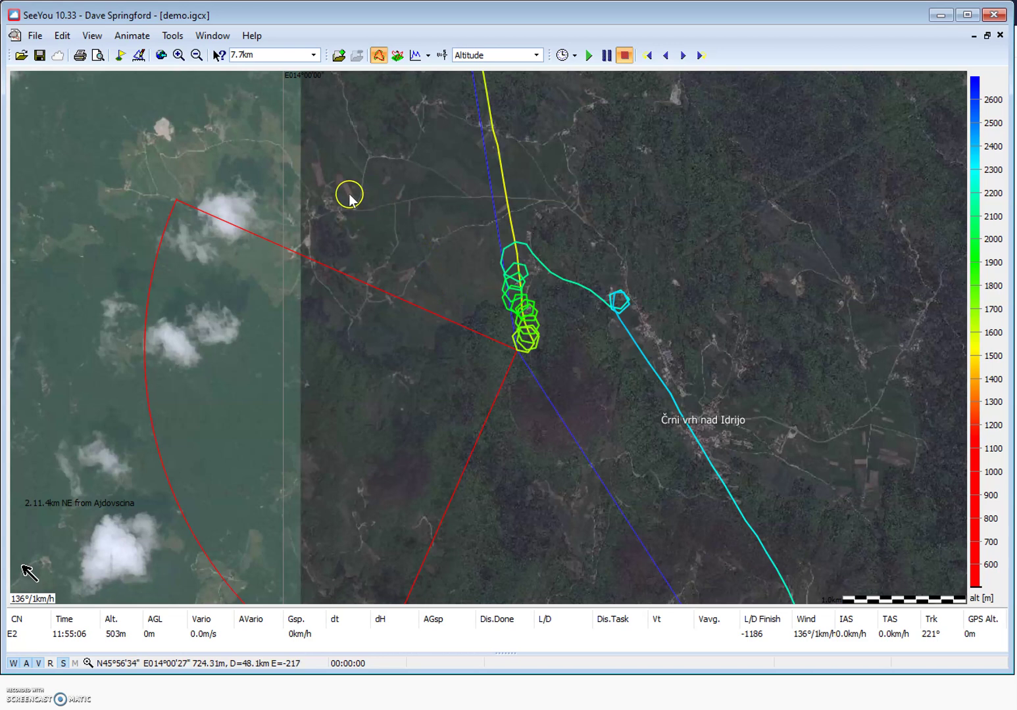
{"action": "left_click", "coordinate": [64, 665]}
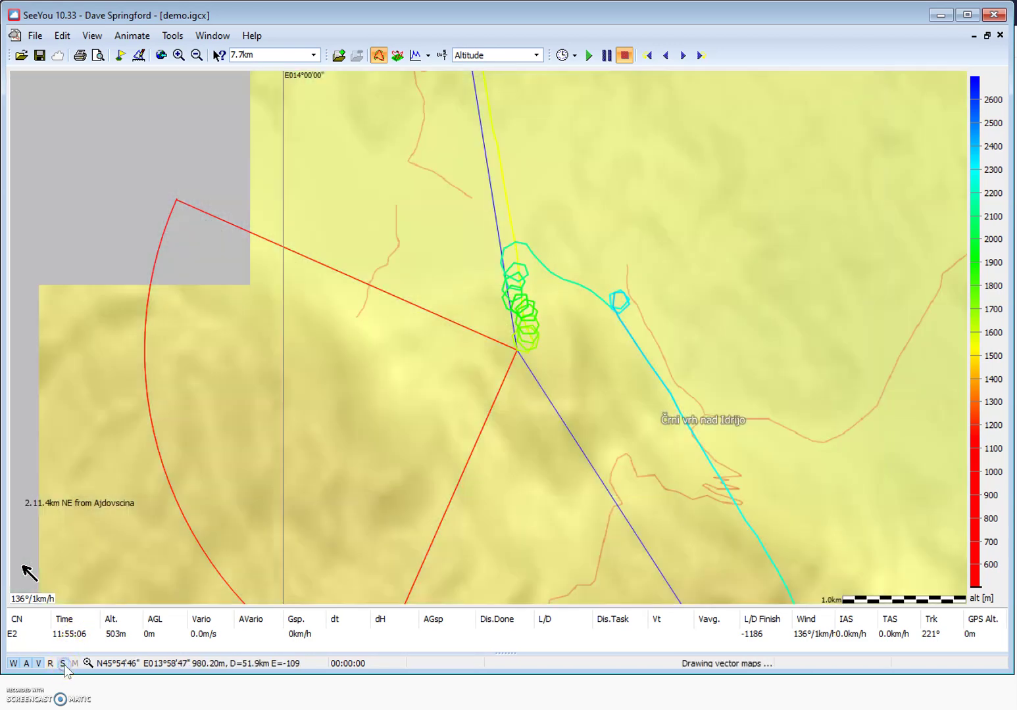
Reset the map zoom of the demo flight to Fit Flight
{"action": "left_click", "coordinate": [314, 56]}
{"action": "left_click", "coordinate": [300, 69]}
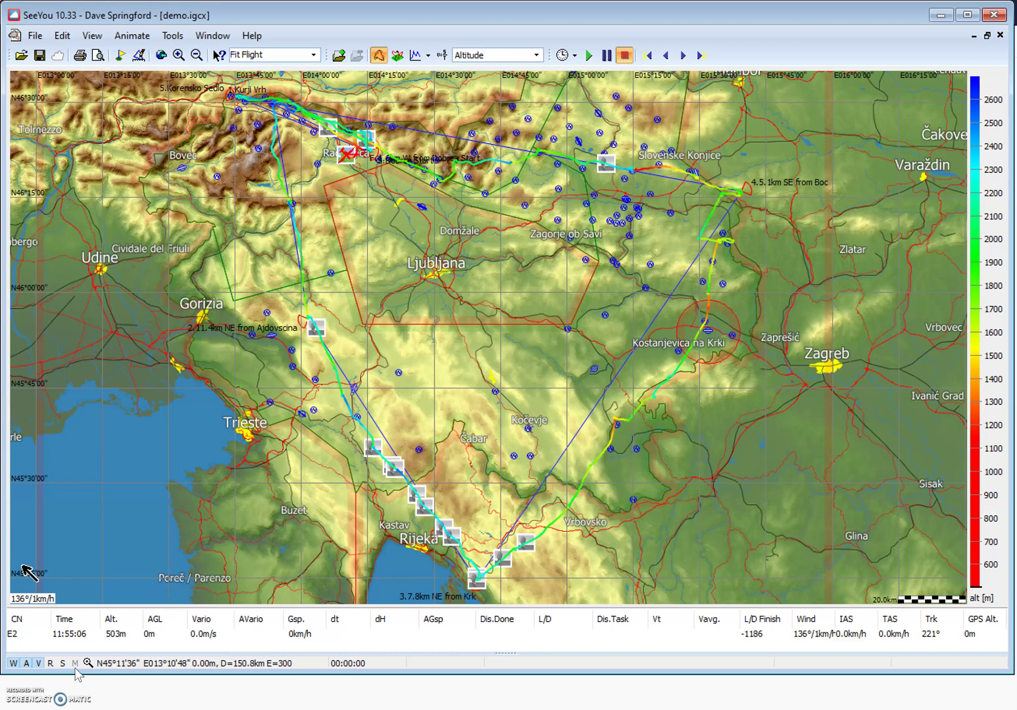
{"action": "left_click", "coordinate": [139, 651]}
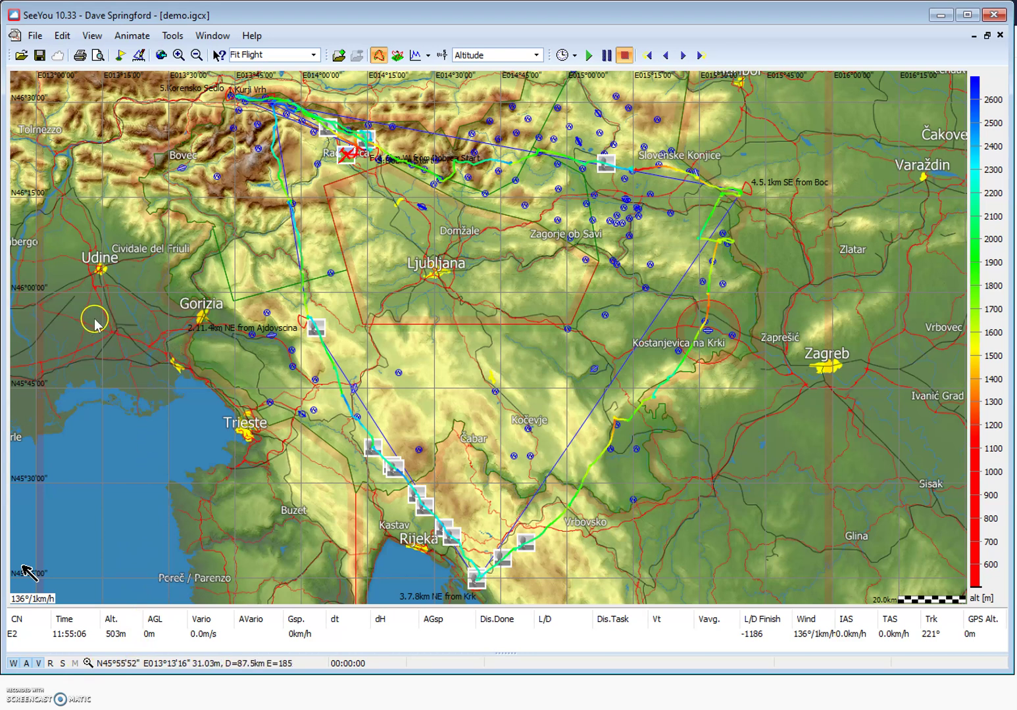
Pan the flight map west, back east, north-east and south-west using its edge scrolling
{"action": "left_click", "coordinate": [25, 312]}
{"action": "left_click", "coordinate": [24, 313]}
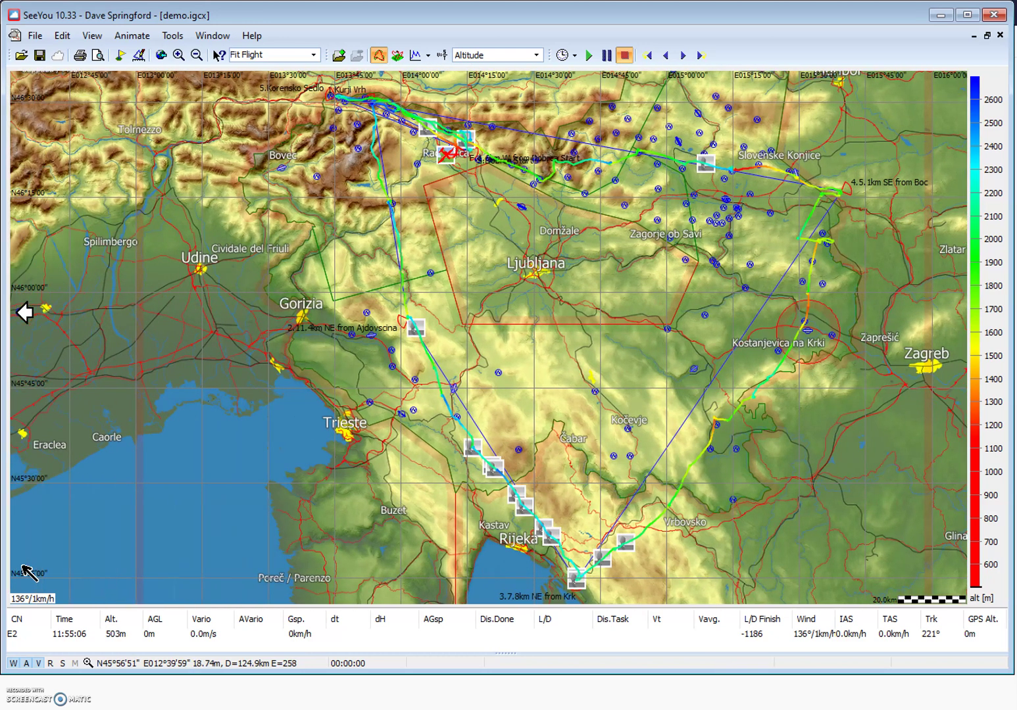
{"action": "left_click", "coordinate": [24, 312]}
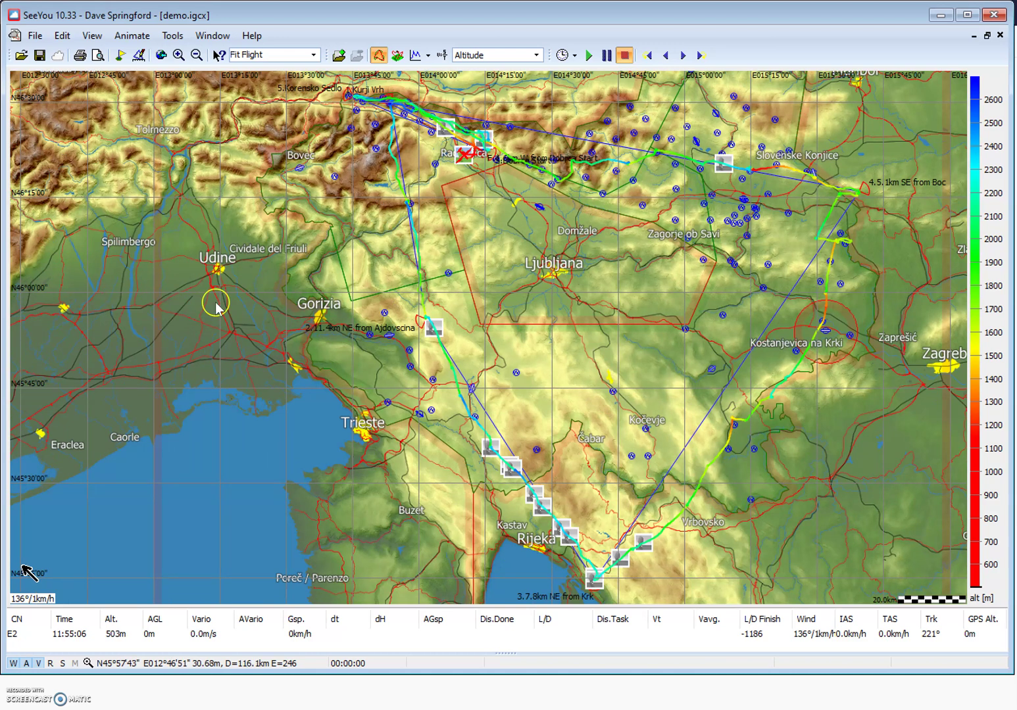
{"action": "left_click", "coordinate": [951, 320]}
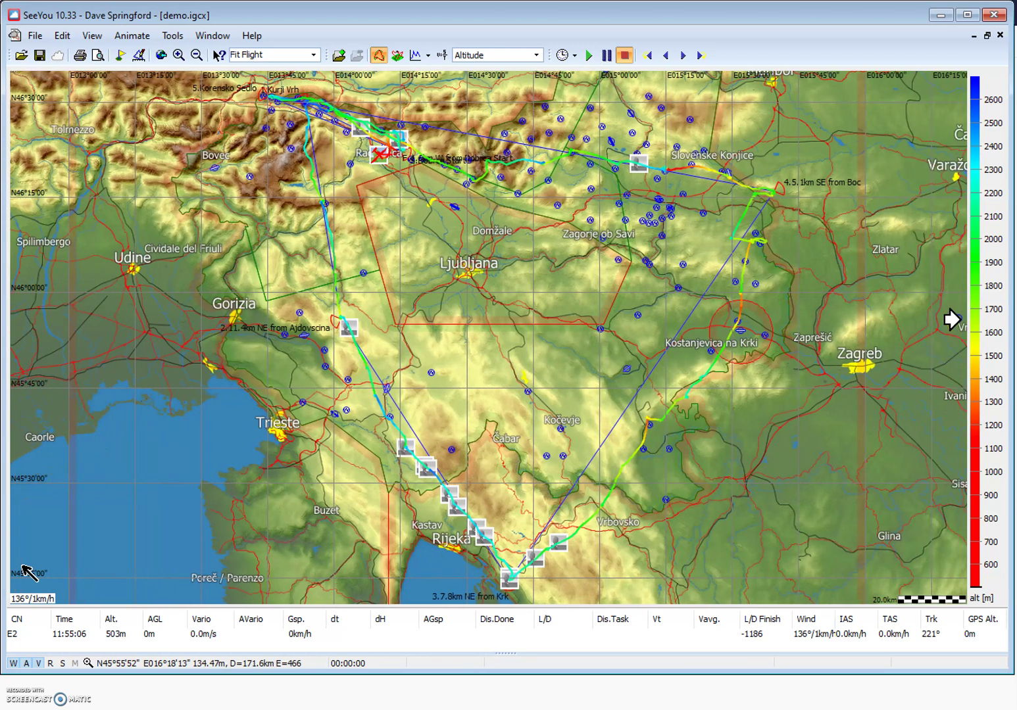
{"action": "left_click", "coordinate": [951, 320]}
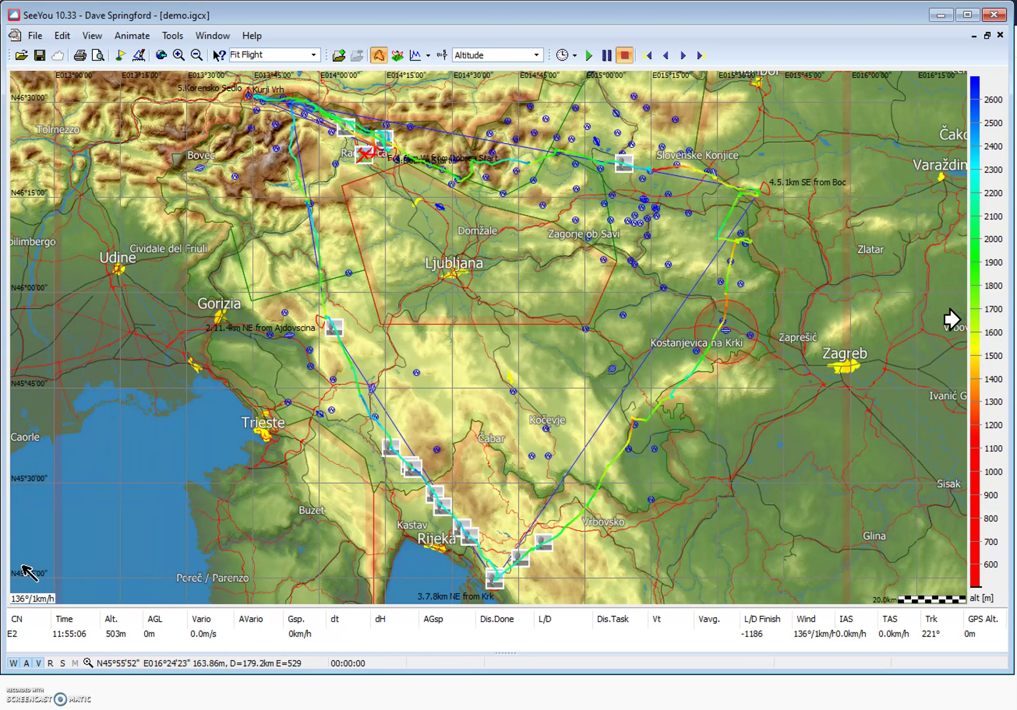
{"action": "left_click", "coordinate": [954, 82]}
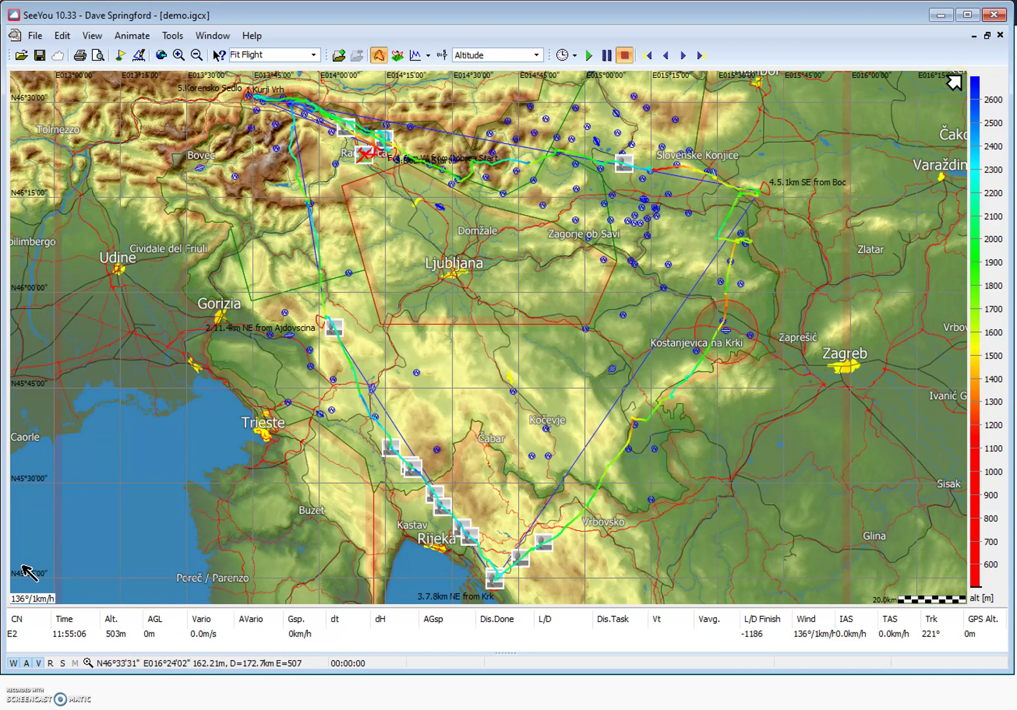
{"action": "left_click", "coordinate": [954, 82]}
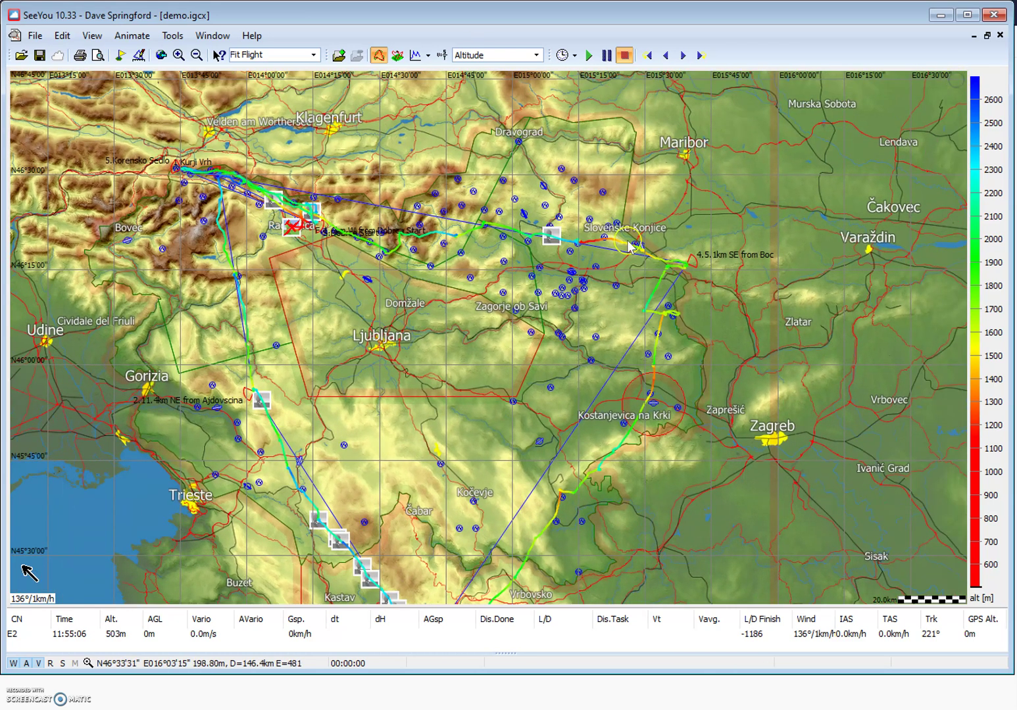
{"action": "left_click", "coordinate": [15, 591]}
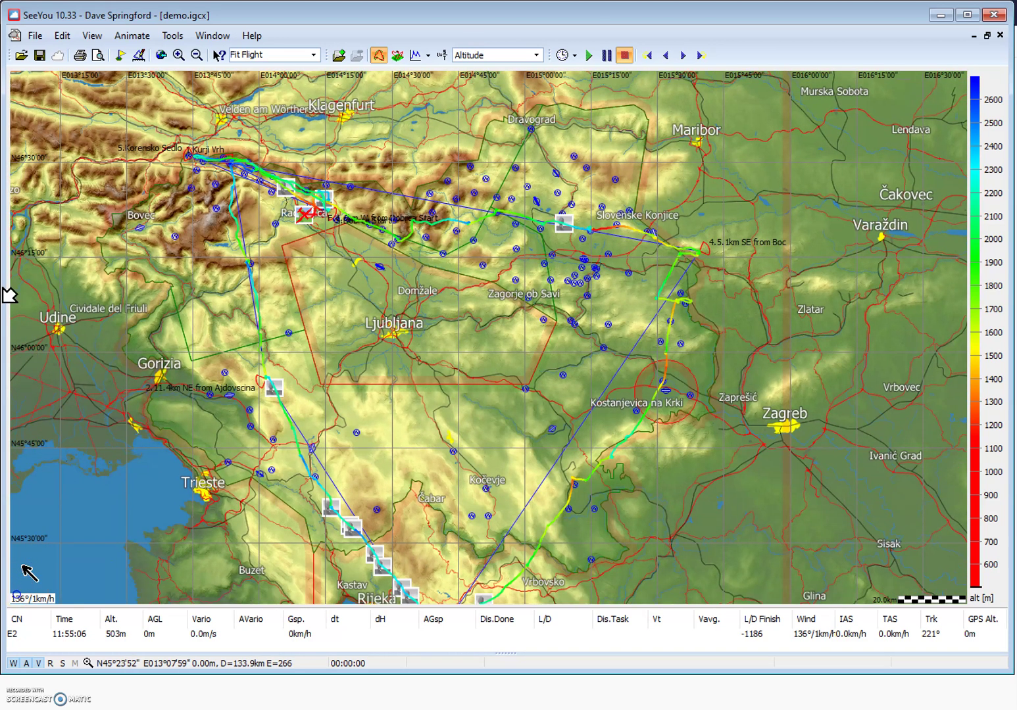
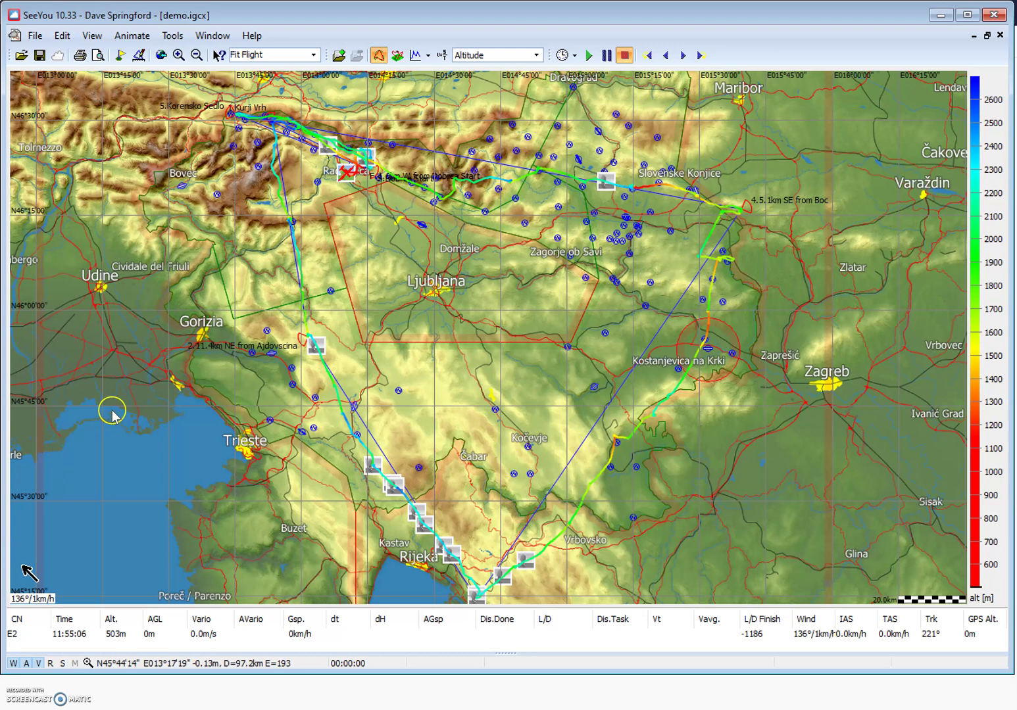
Open the waypoint list of My Waypoints & Tasks
{"action": "left_click", "coordinate": [61, 36]}
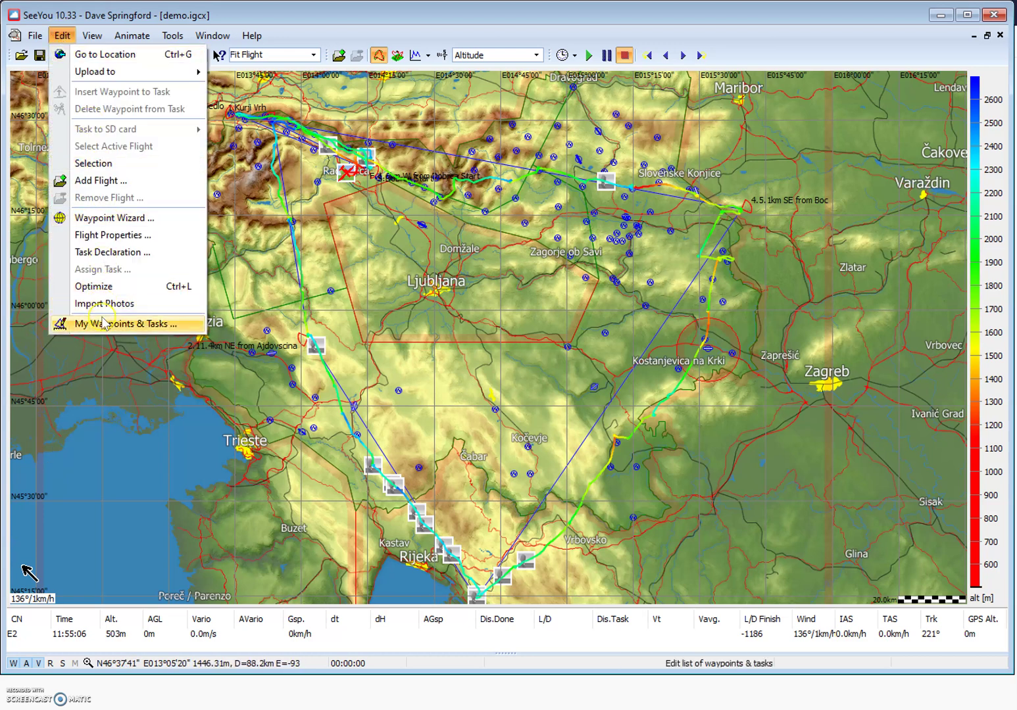
{"action": "left_click", "coordinate": [114, 433]}
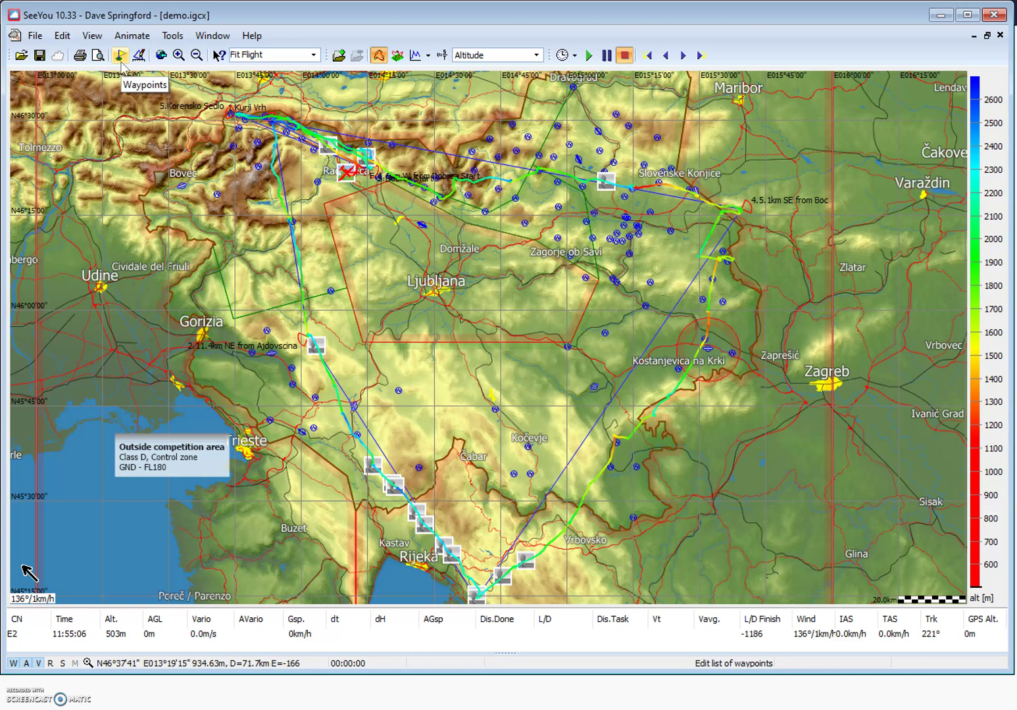
{"action": "left_click", "coordinate": [140, 64]}
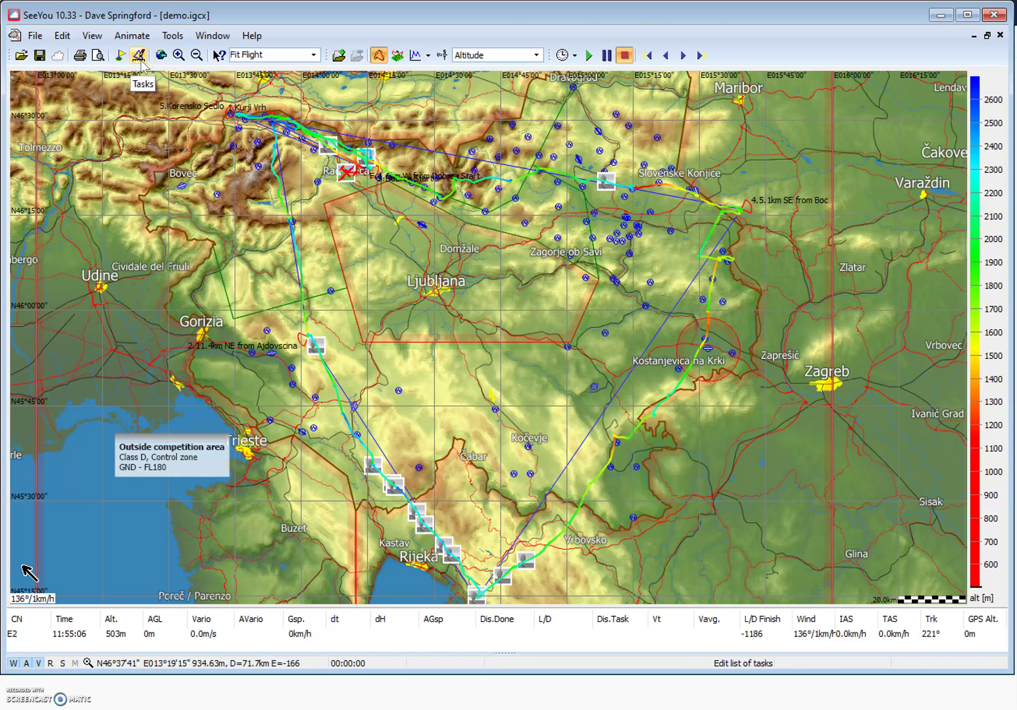
{"action": "left_click", "coordinate": [119, 57]}
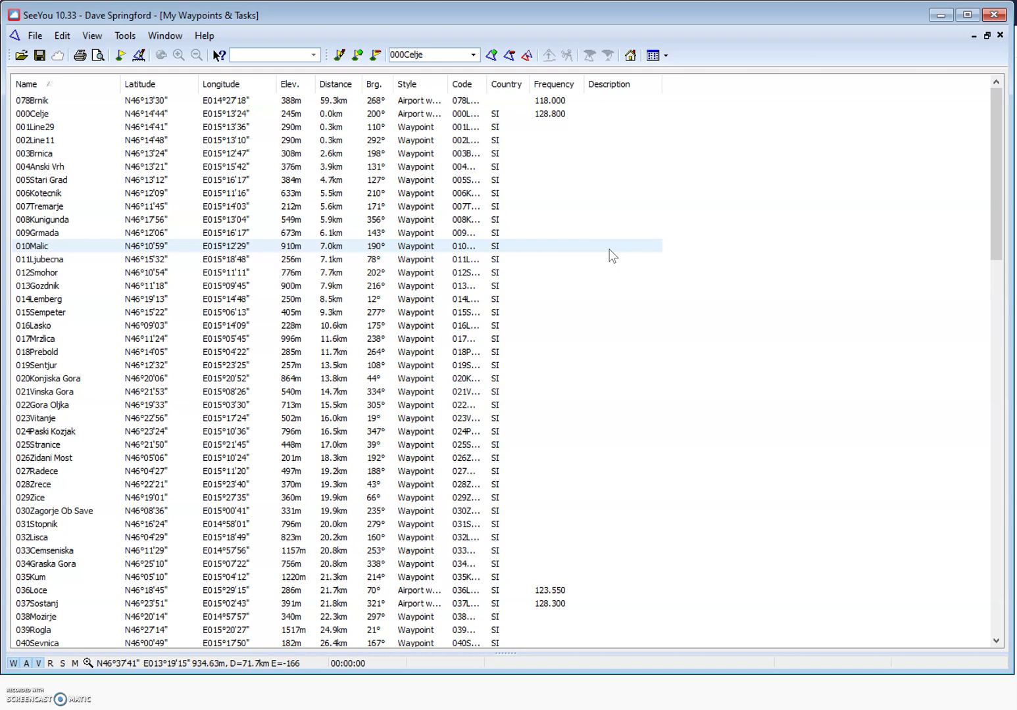
View the waypoints as a Waypoint List and return to the Waypoint Details view
{"action": "left_click", "coordinate": [666, 56]}
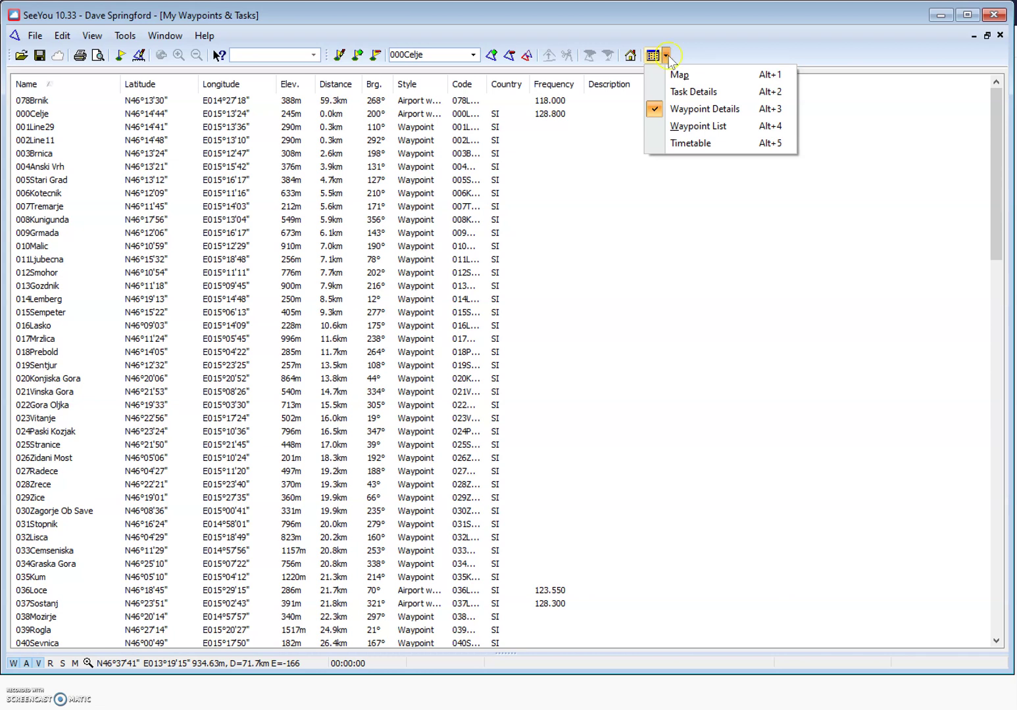
{"action": "left_click", "coordinate": [689, 142]}
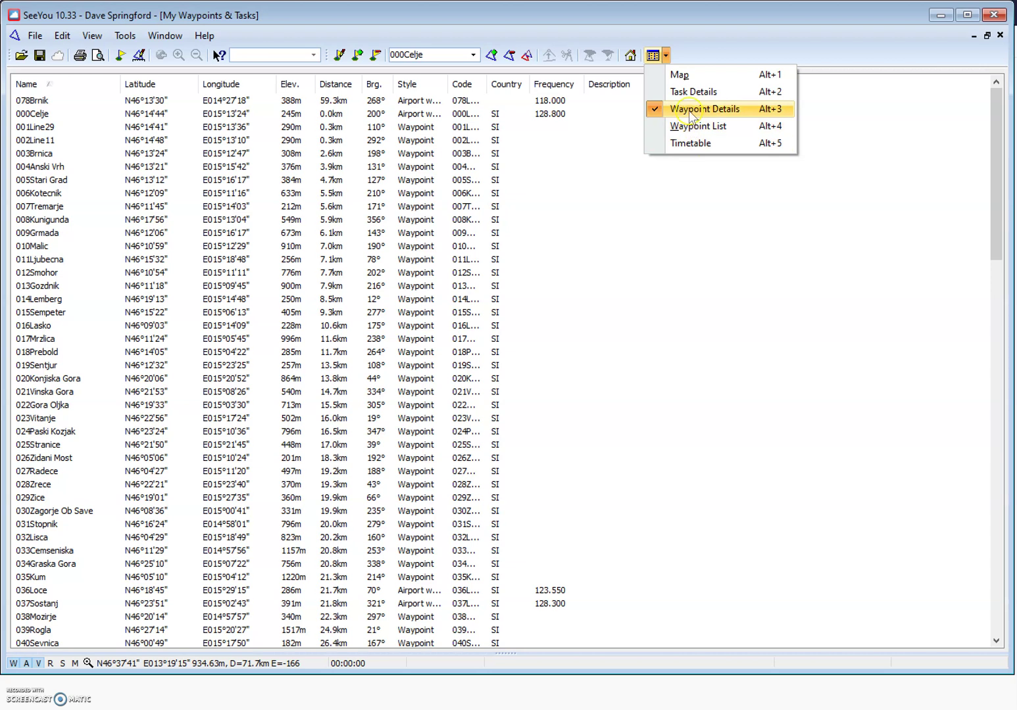
{"action": "left_click", "coordinate": [690, 125]}
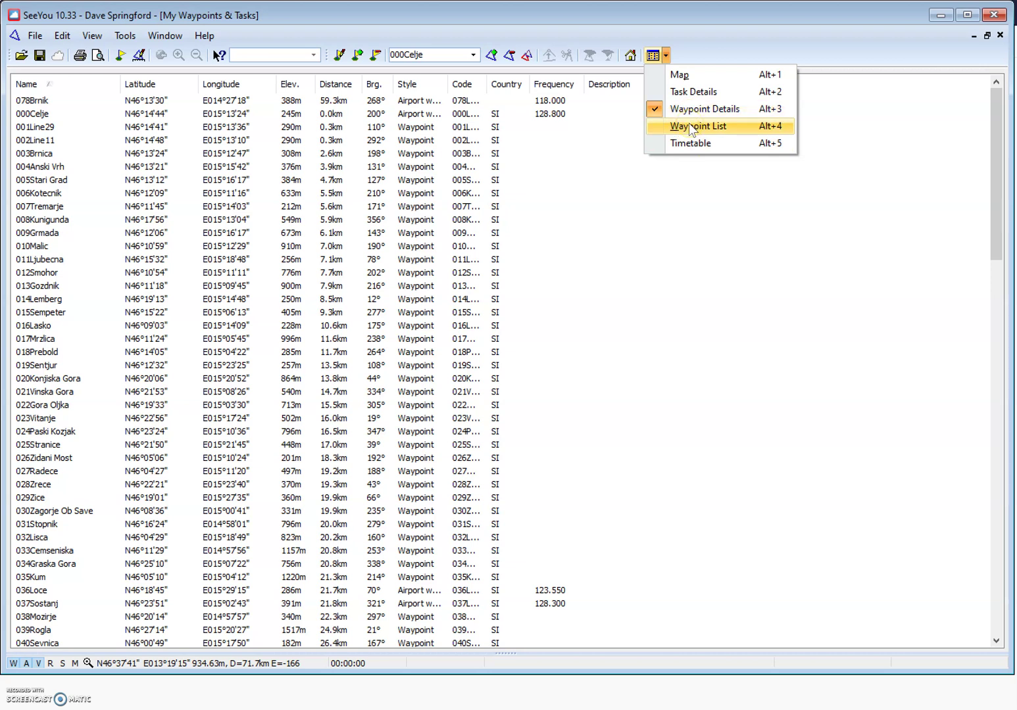
{"action": "left_click", "coordinate": [689, 125]}
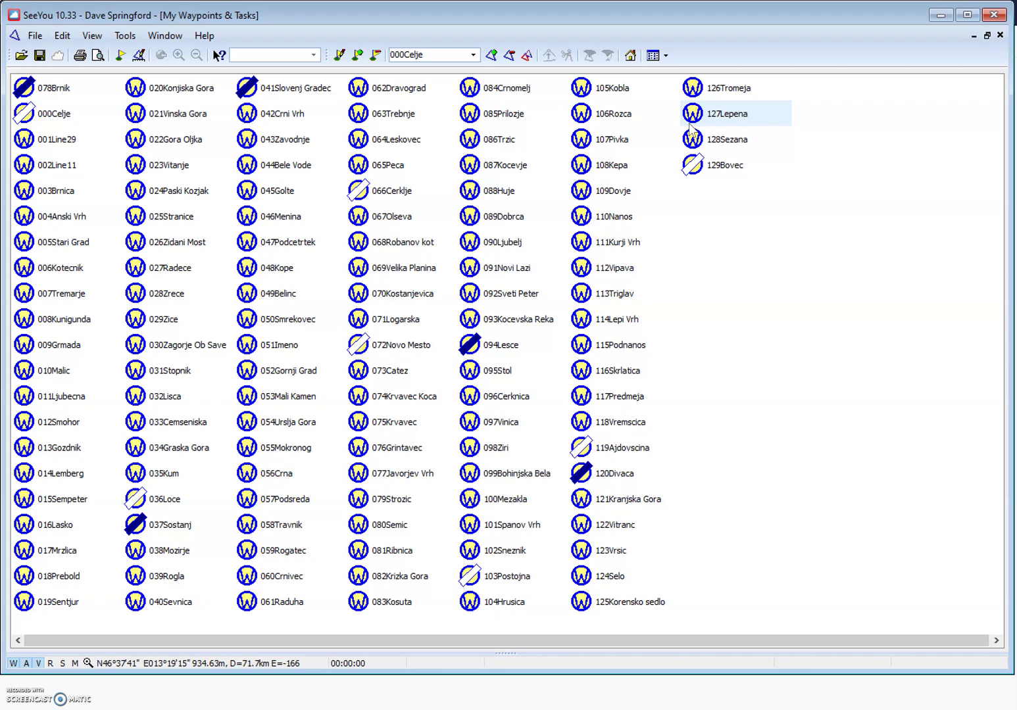
{"action": "left_click", "coordinate": [665, 55]}
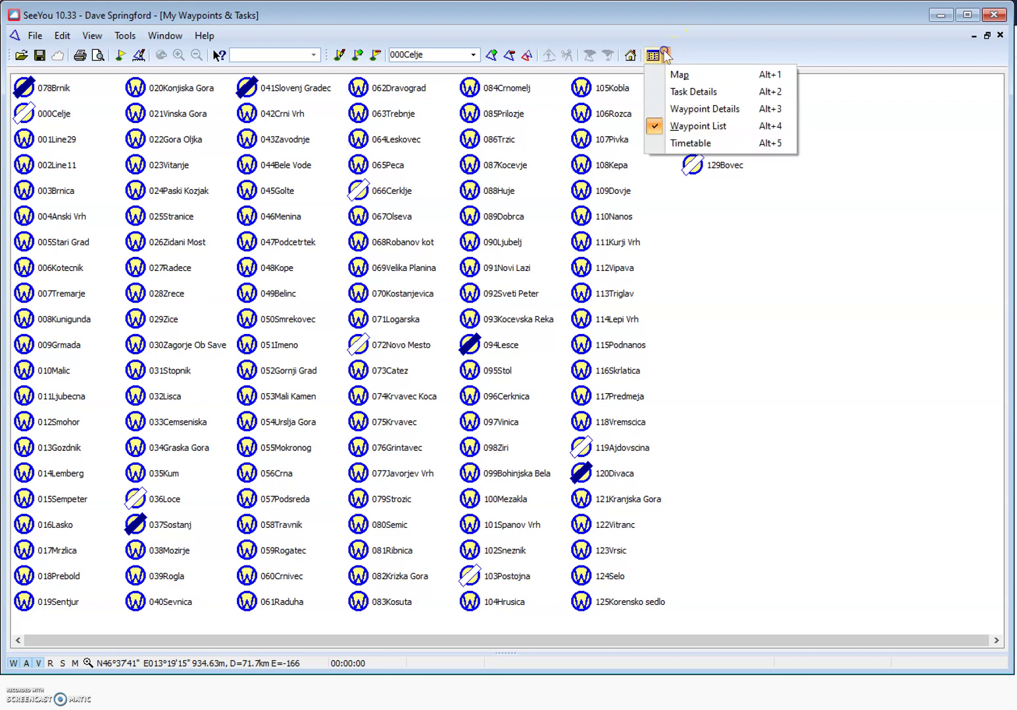
{"action": "left_click", "coordinate": [682, 108]}
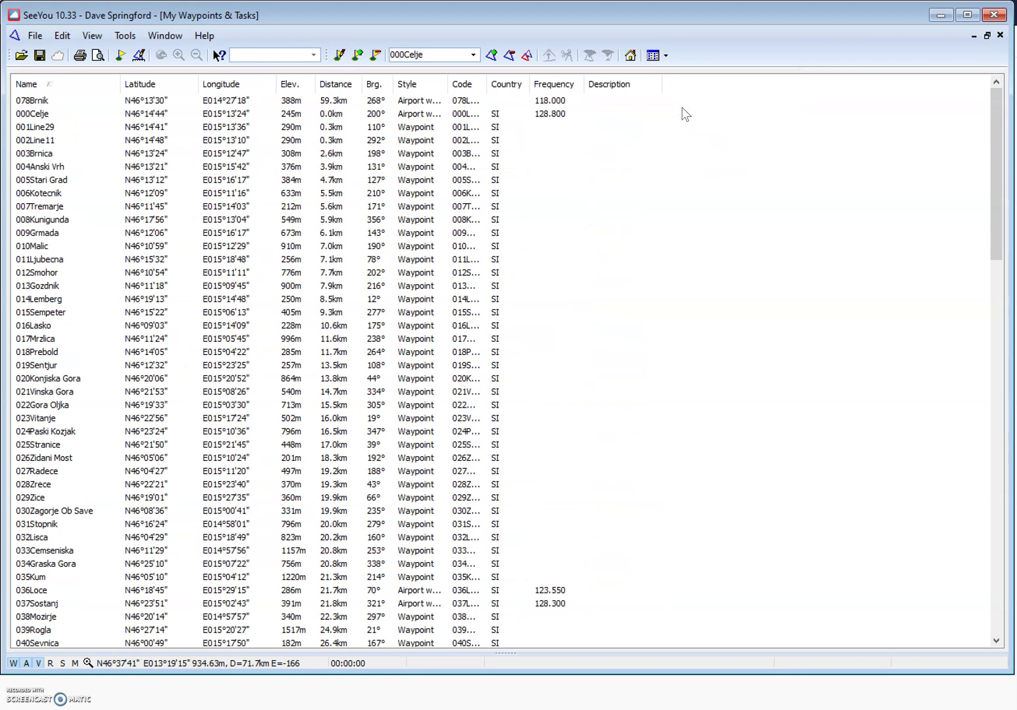
Switch the My Waypoints & Tasks window to the Task Details view
{"action": "left_click", "coordinate": [671, 91]}
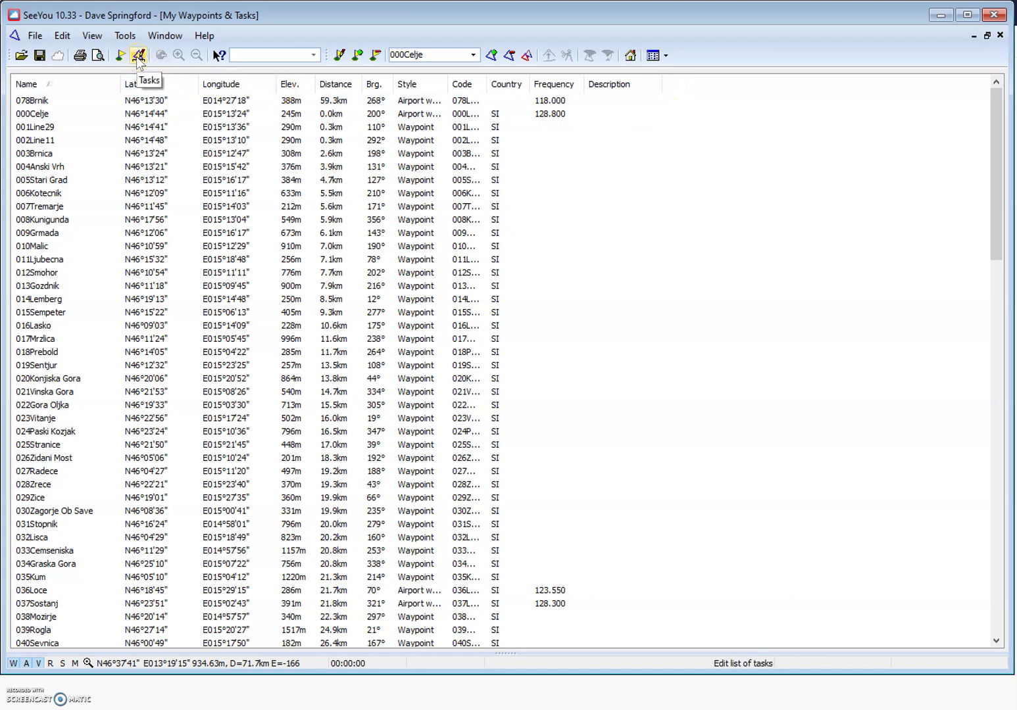
{"action": "left_click", "coordinate": [651, 55]}
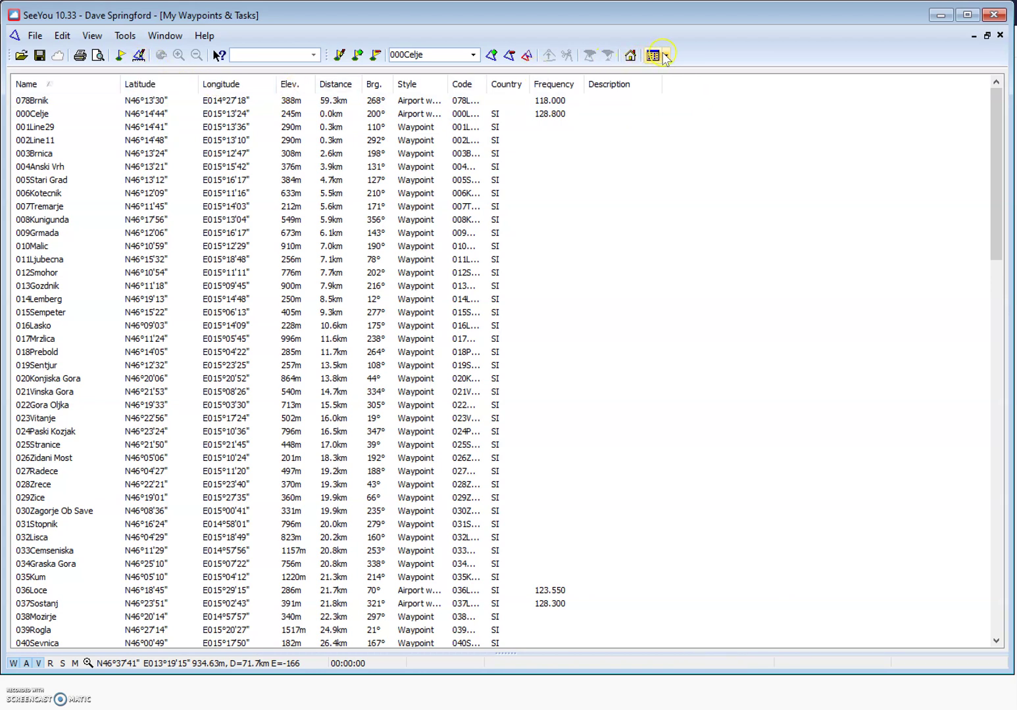
{"action": "left_click", "coordinate": [666, 56]}
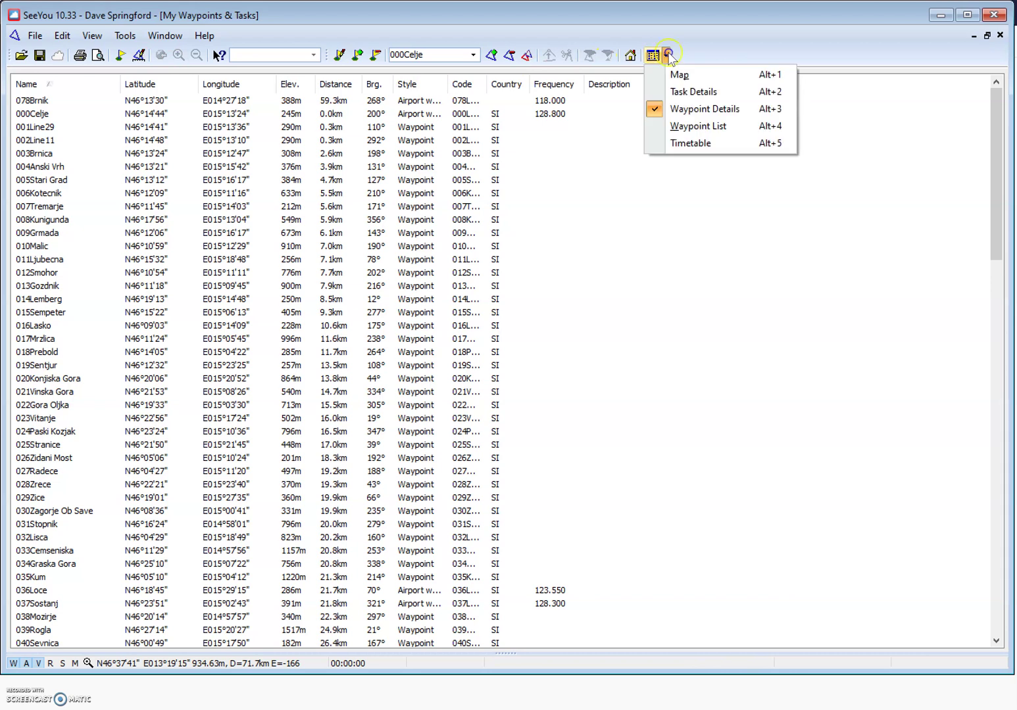
{"action": "left_click", "coordinate": [696, 92]}
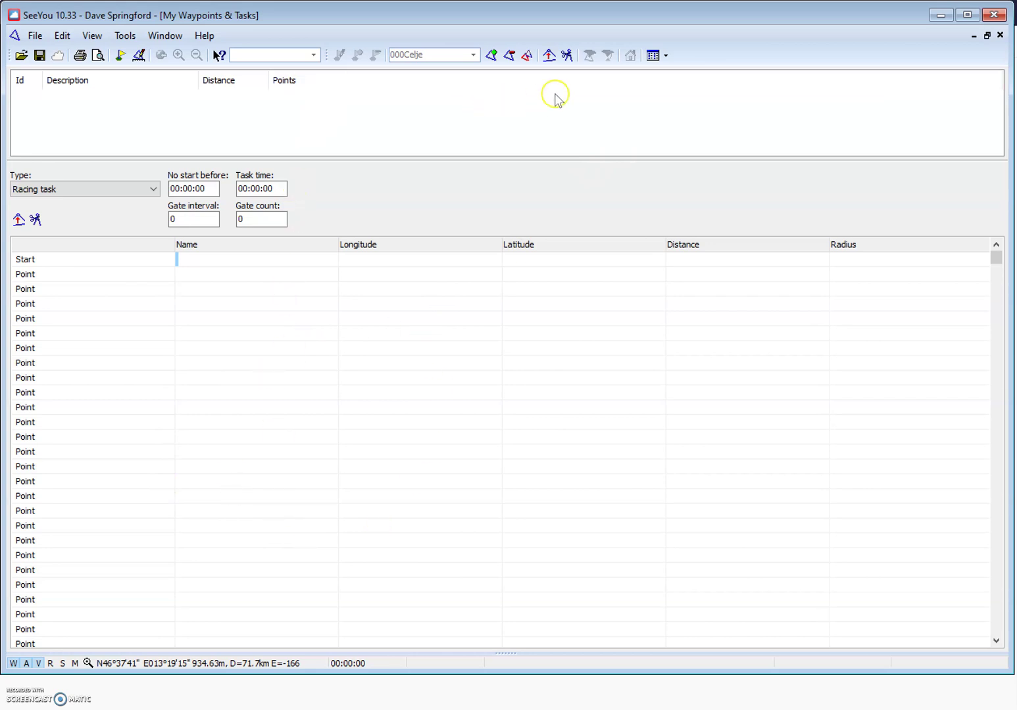
Switch the My Waypoints & Tasks window to the Map view
{"action": "left_click", "coordinate": [665, 57]}
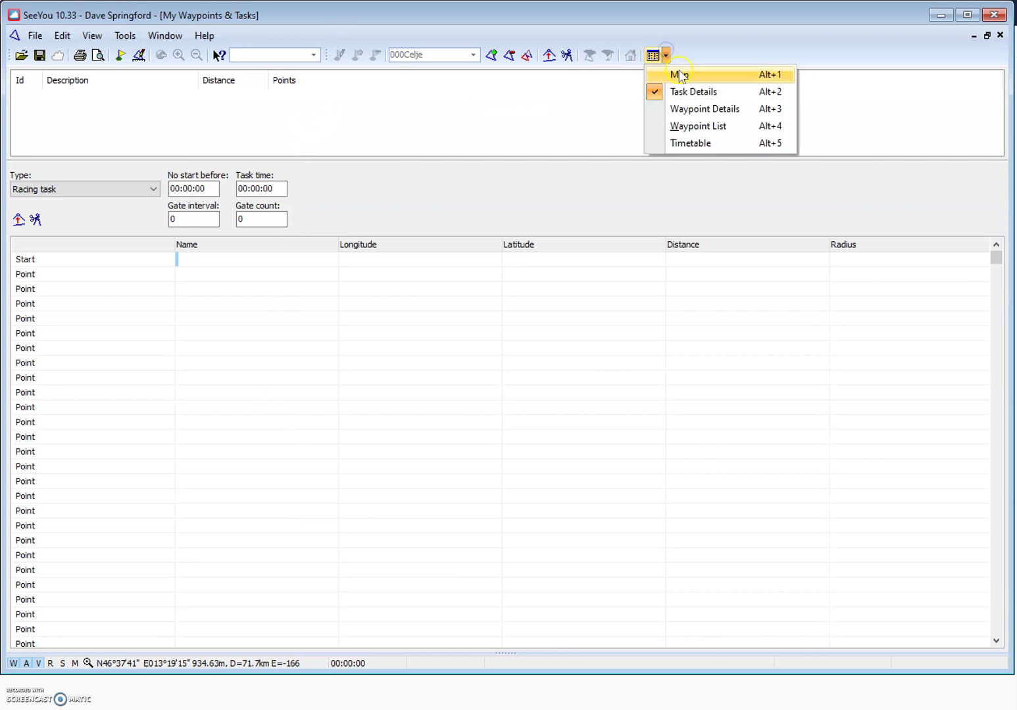
{"action": "left_click", "coordinate": [680, 75]}
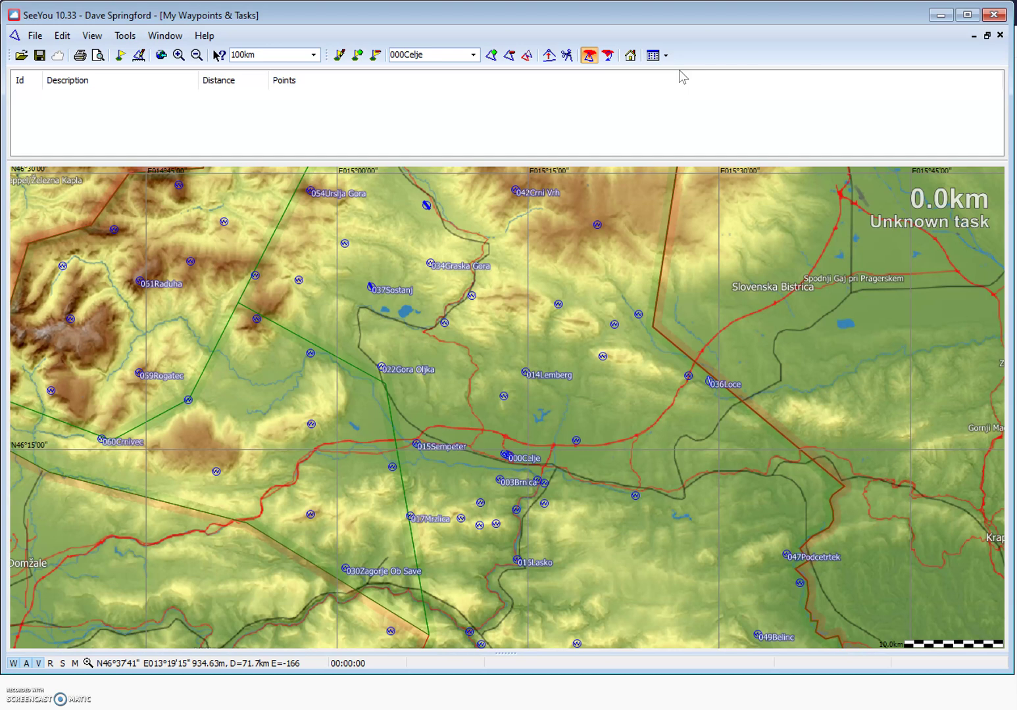
{"action": "left_click", "coordinate": [514, 362]}
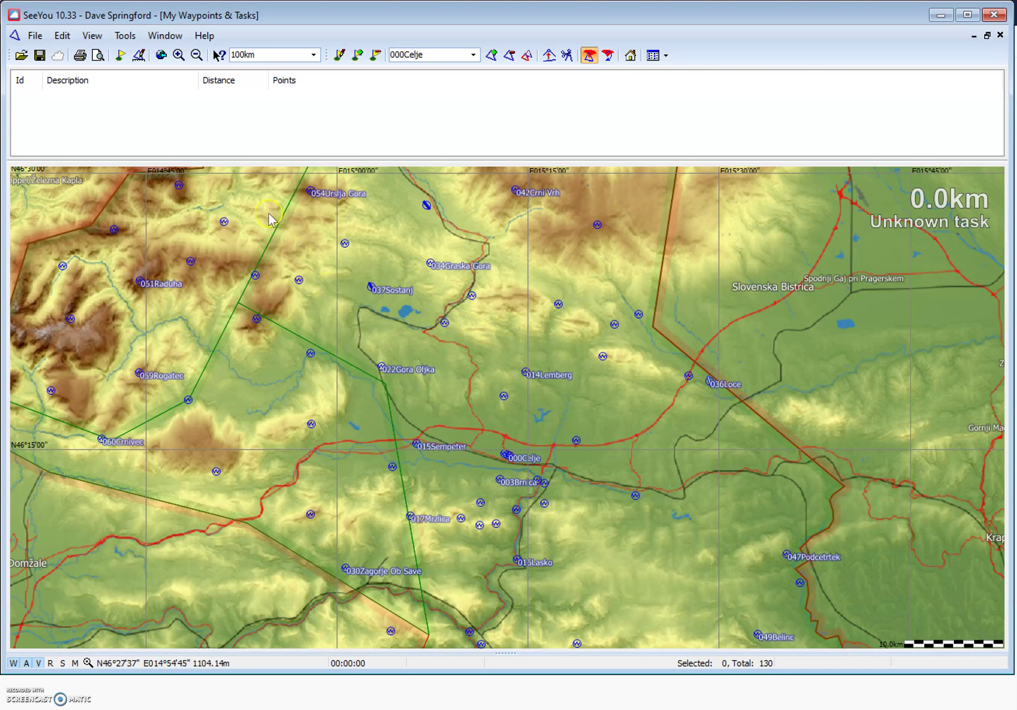
Switch from My Waypoints & Tasks to the demo.igcx flight window
{"action": "left_click", "coordinate": [155, 38]}
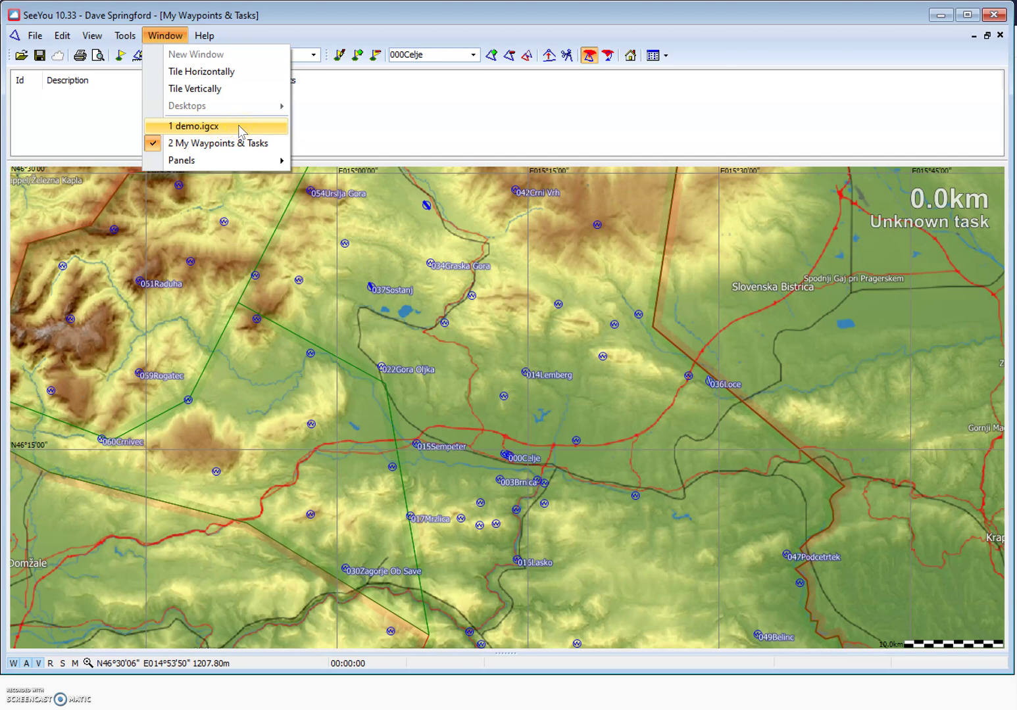
{"action": "left_click", "coordinate": [242, 149]}
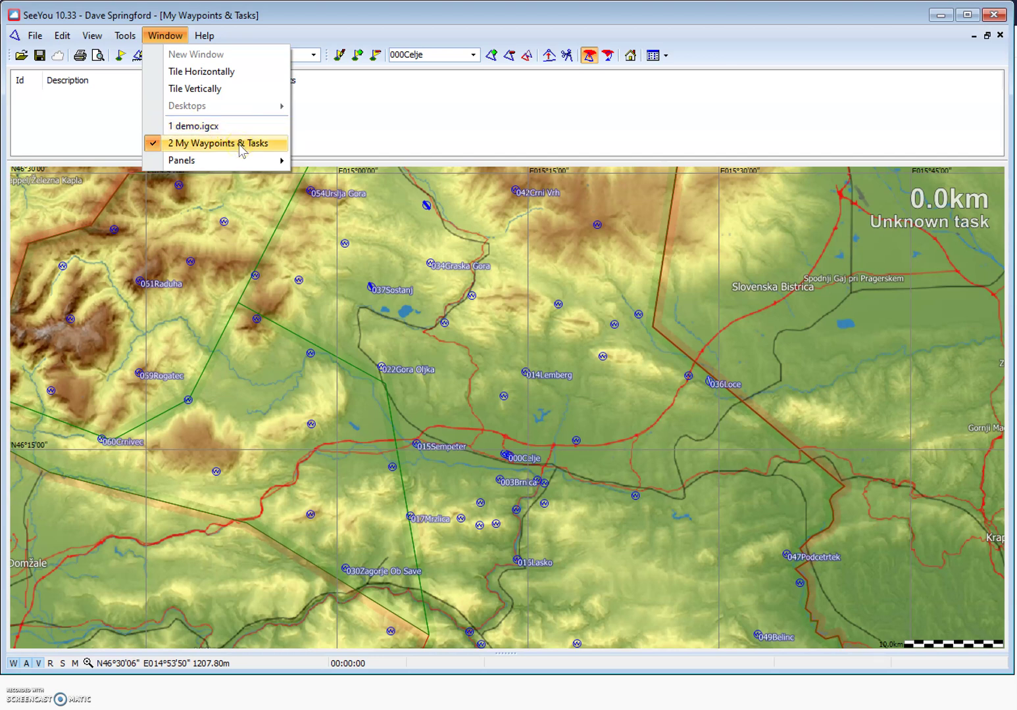
{"action": "left_click", "coordinate": [237, 127]}
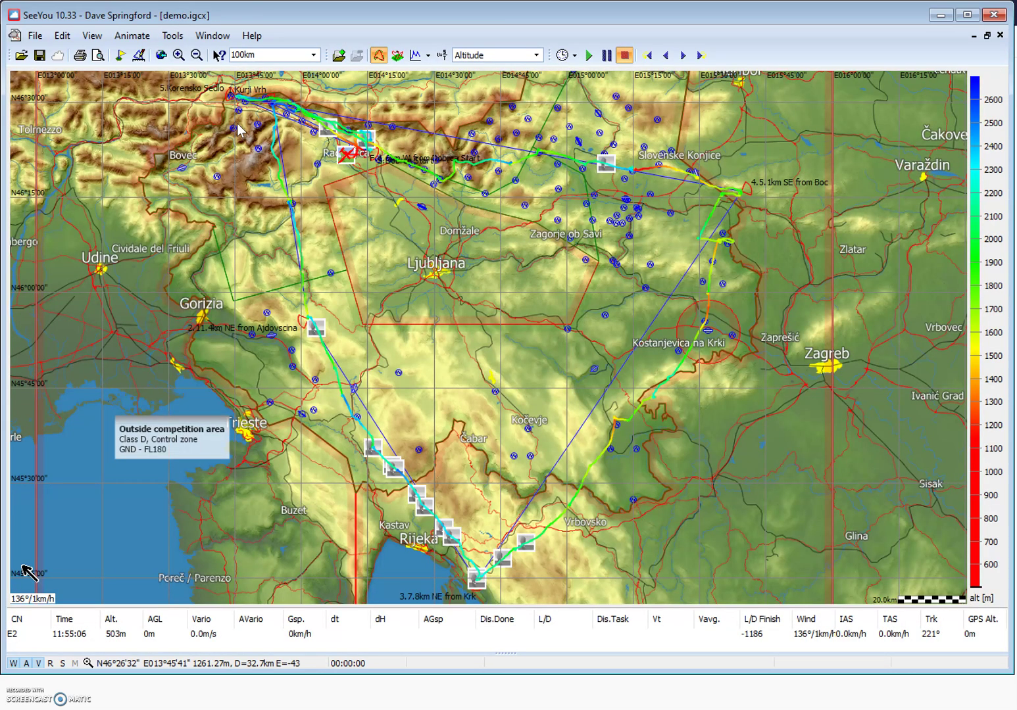
Return to the My Waypoints & Tasks window and close it
{"action": "left_click", "coordinate": [207, 36]}
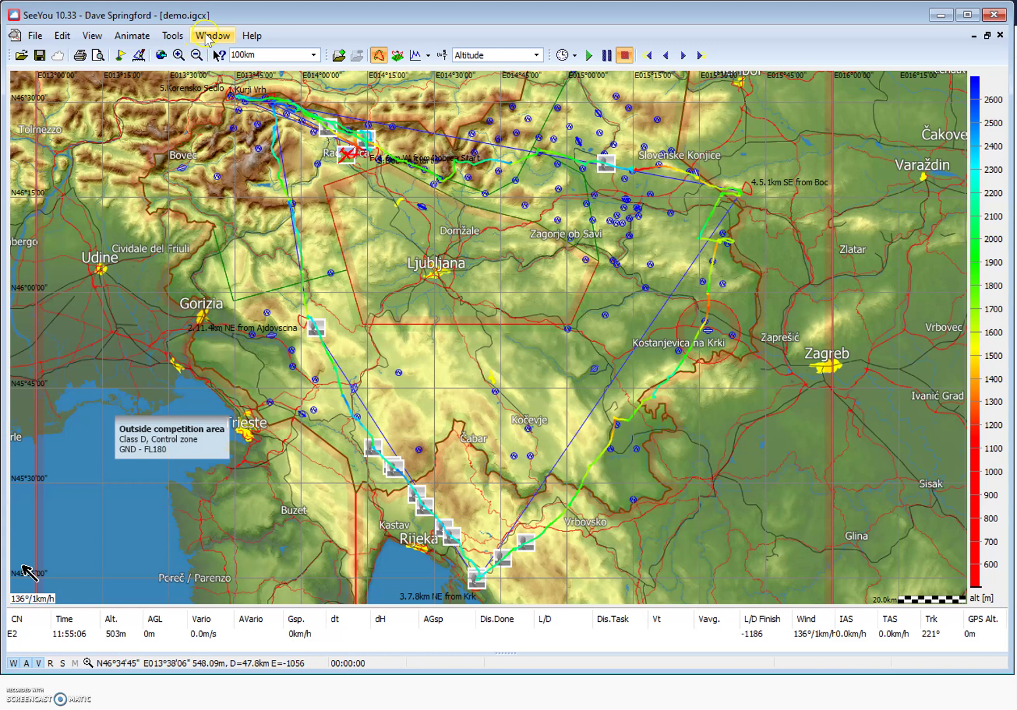
{"action": "left_click", "coordinate": [246, 145]}
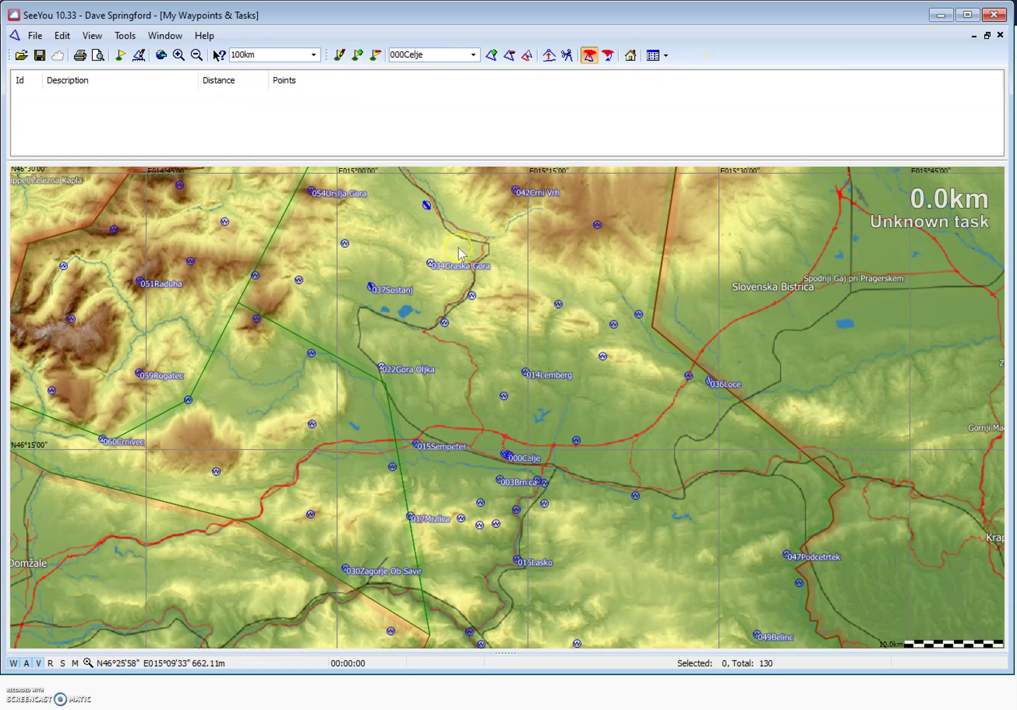
{"action": "left_click", "coordinate": [777, 98]}
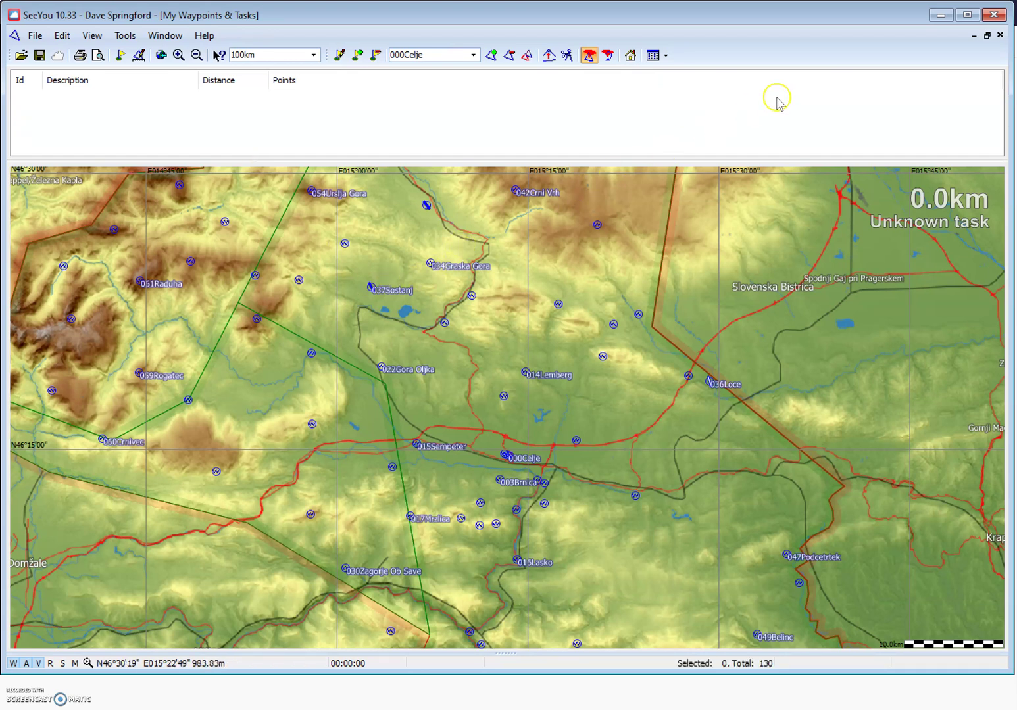
{"action": "left_click", "coordinate": [1000, 36]}
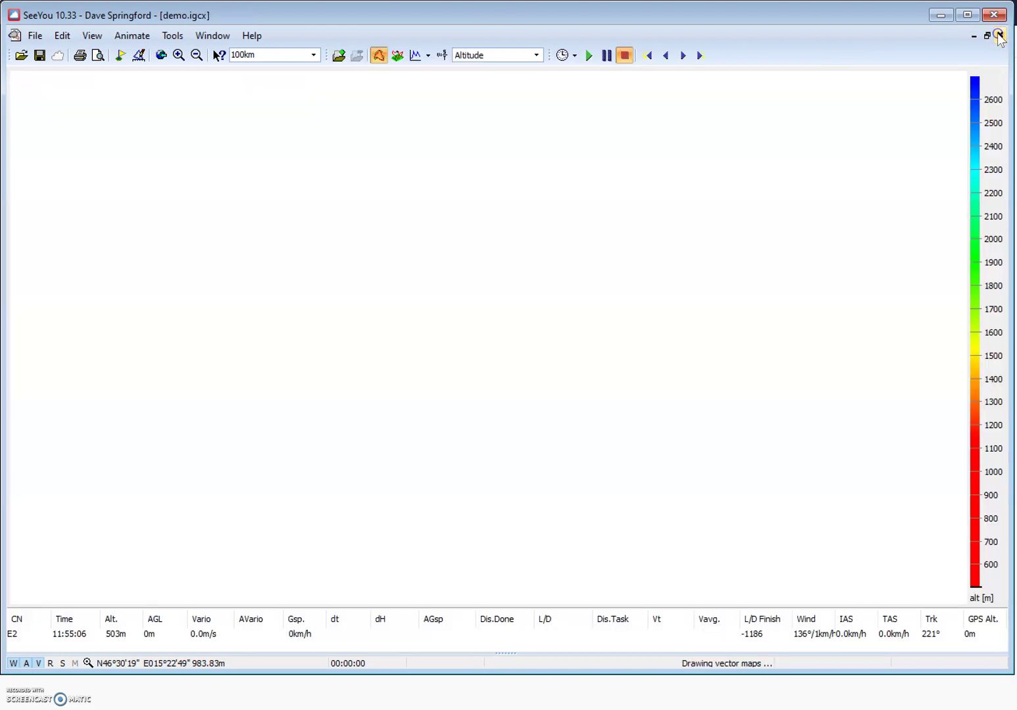